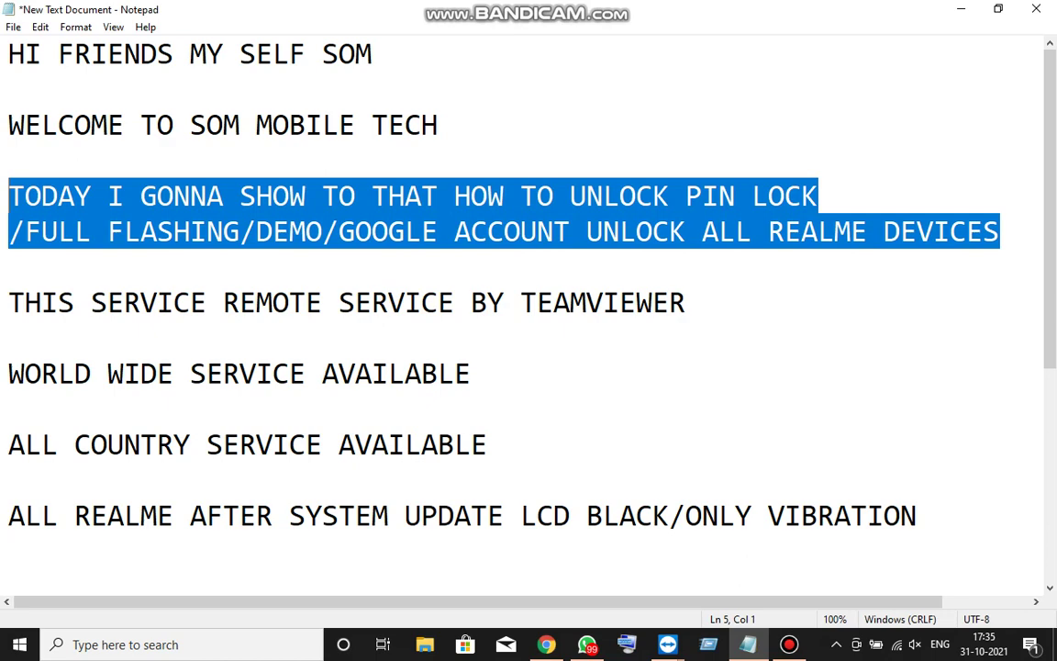
# Read through the note from the TeamViewer remote service line to the closing subscribe and dislike lines, highlighting each passage
pyautogui.moveTo(703, 303); pyautogui.dragTo(8, 303)
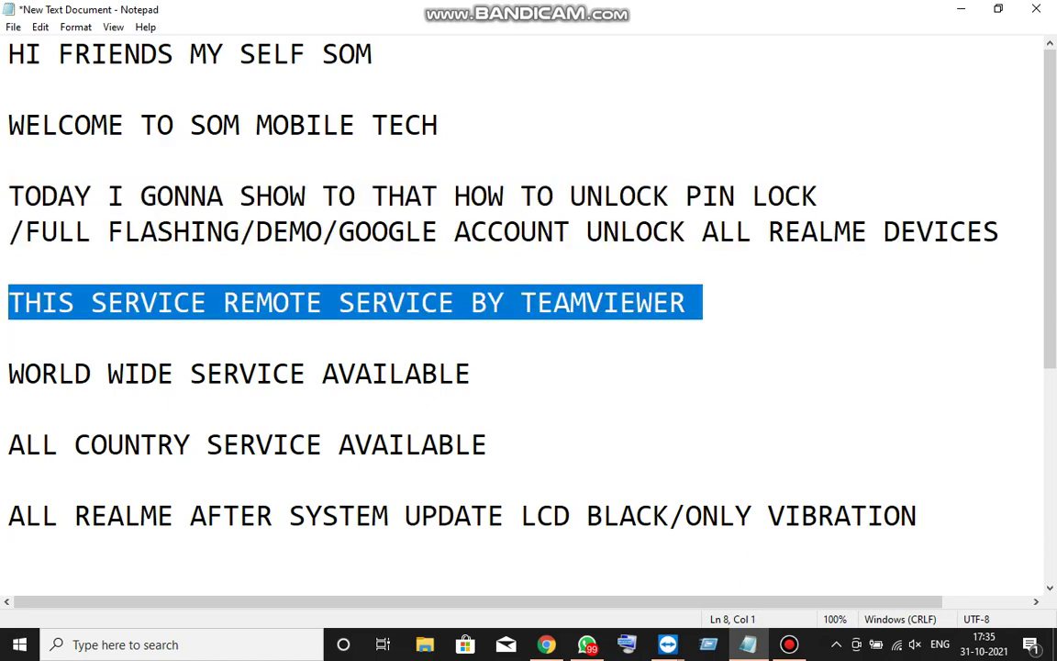
pyautogui.moveTo(488, 373); pyautogui.dragTo(9, 373)
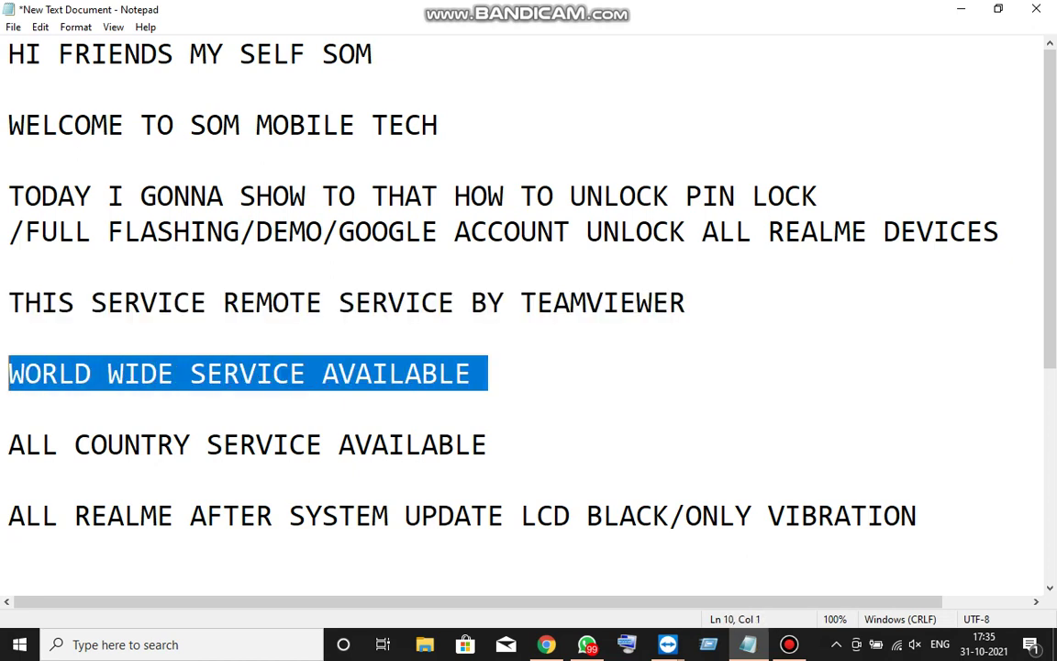
pyautogui.moveTo(489, 444); pyautogui.dragTo(8, 444)
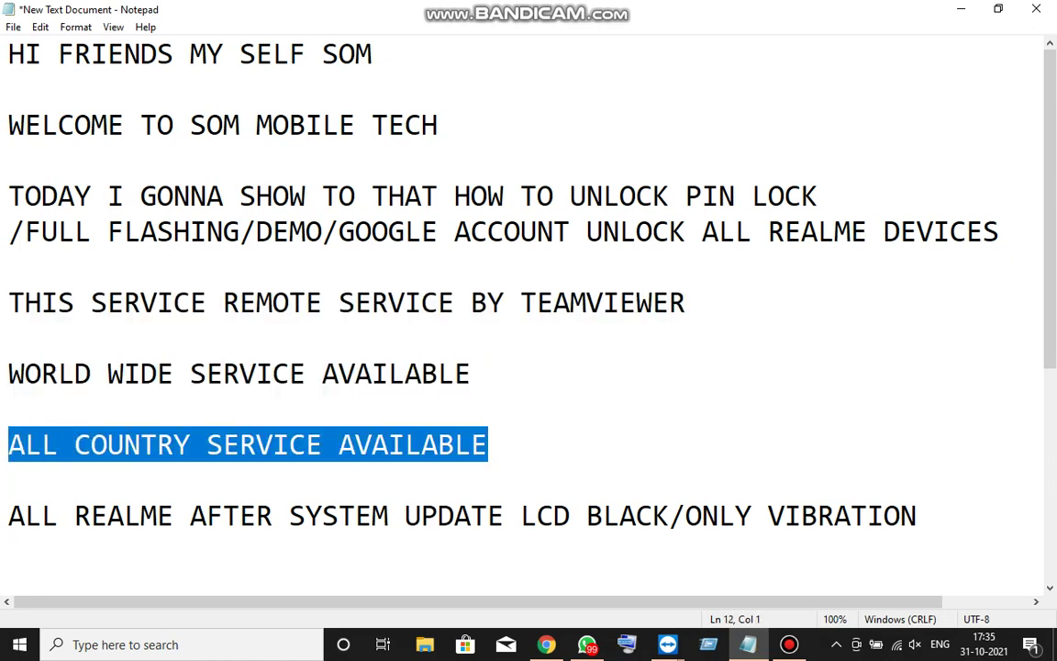
pyautogui.scroll(-2, 523, 312)
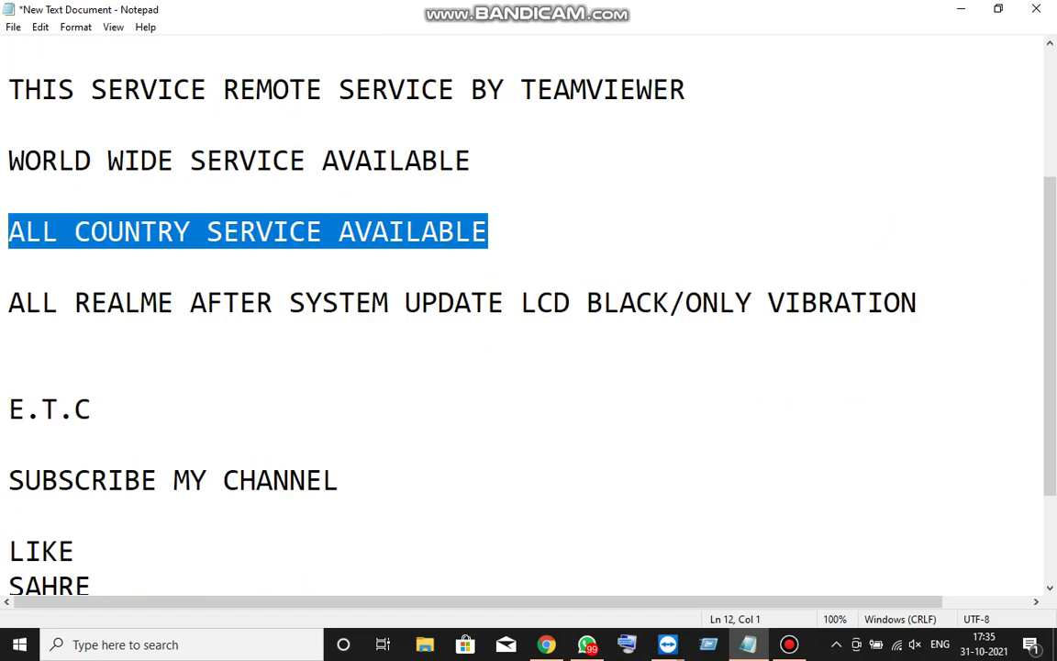
pyautogui.moveTo(92, 409); pyautogui.dragTo(9, 303)
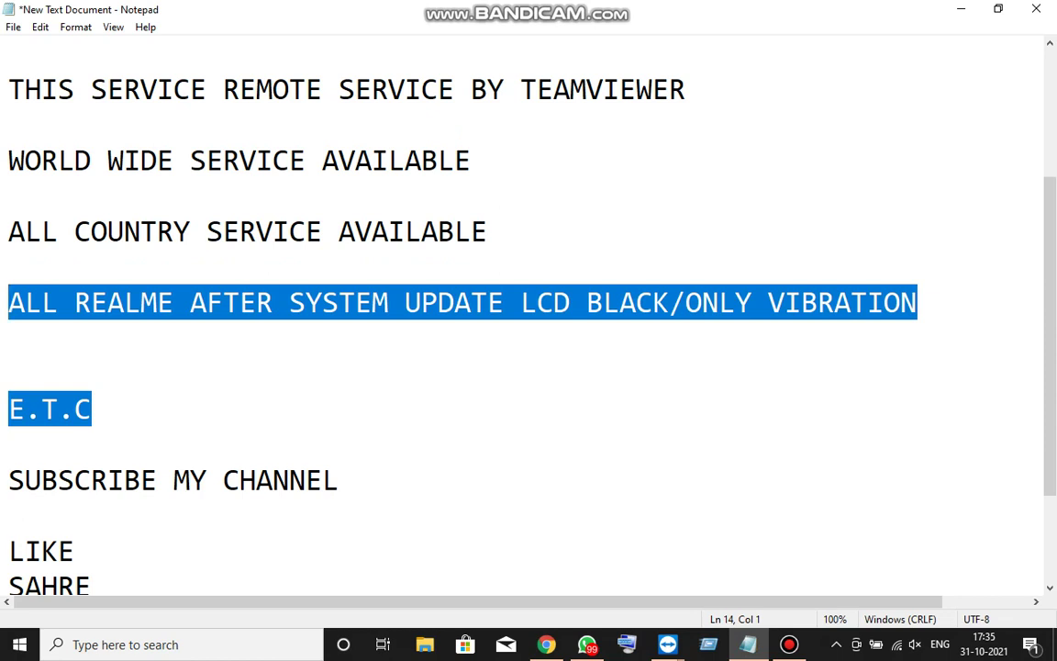
pyautogui.scroll(-2, 523, 312)
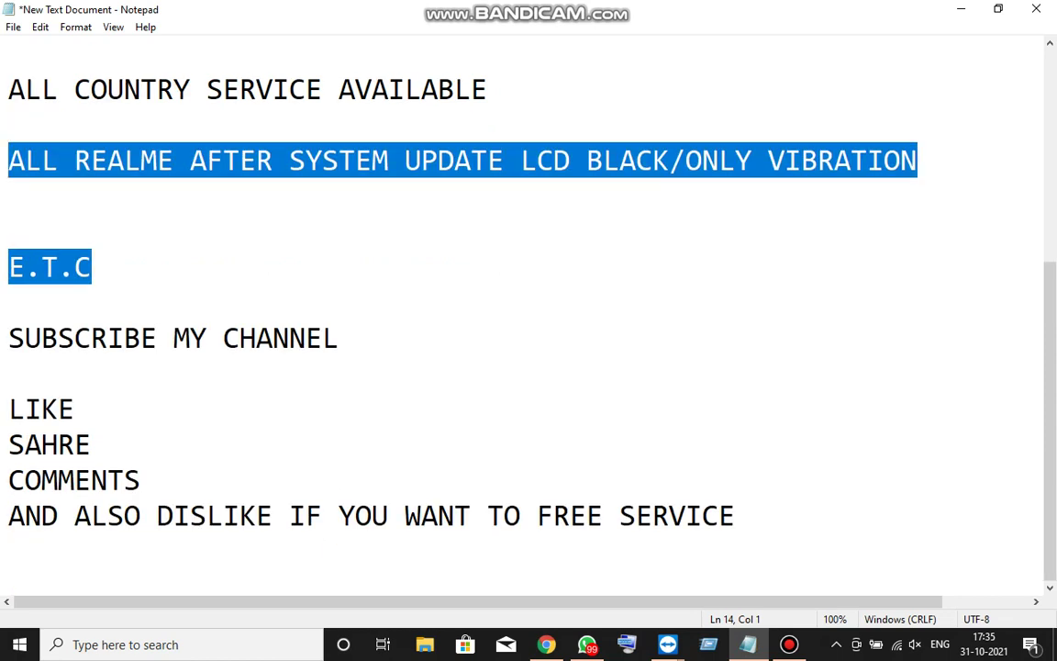
pyautogui.moveTo(736, 515); pyautogui.dragTo(9, 337)
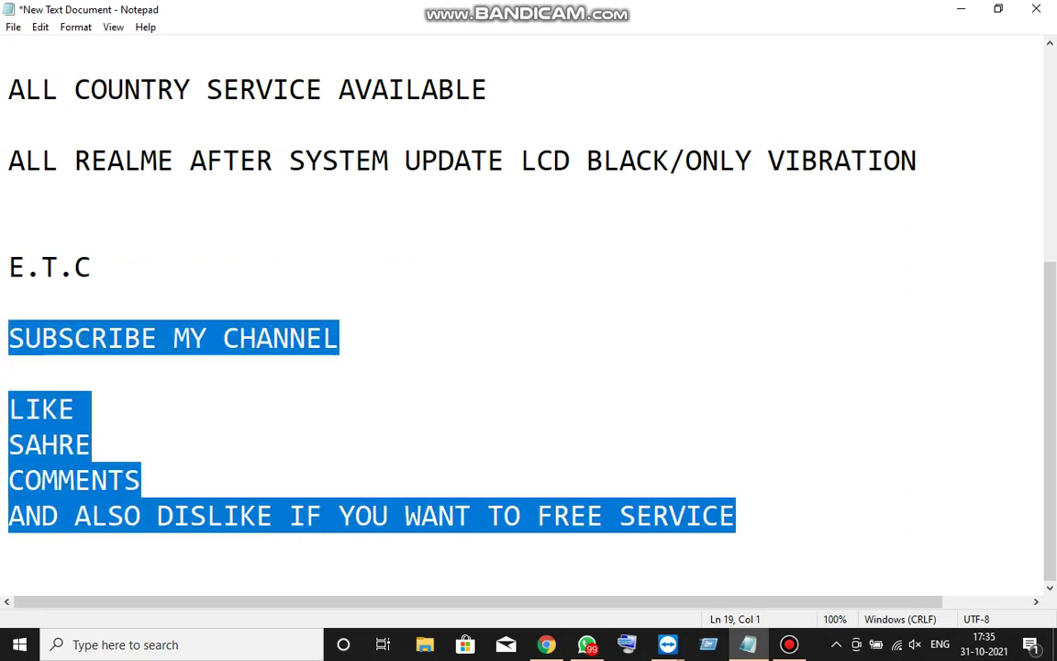
# Add the line LETS WATCH at the end of the note, separated by a blank line
pyautogui.click(141, 479)
pyautogui.click(735, 515)
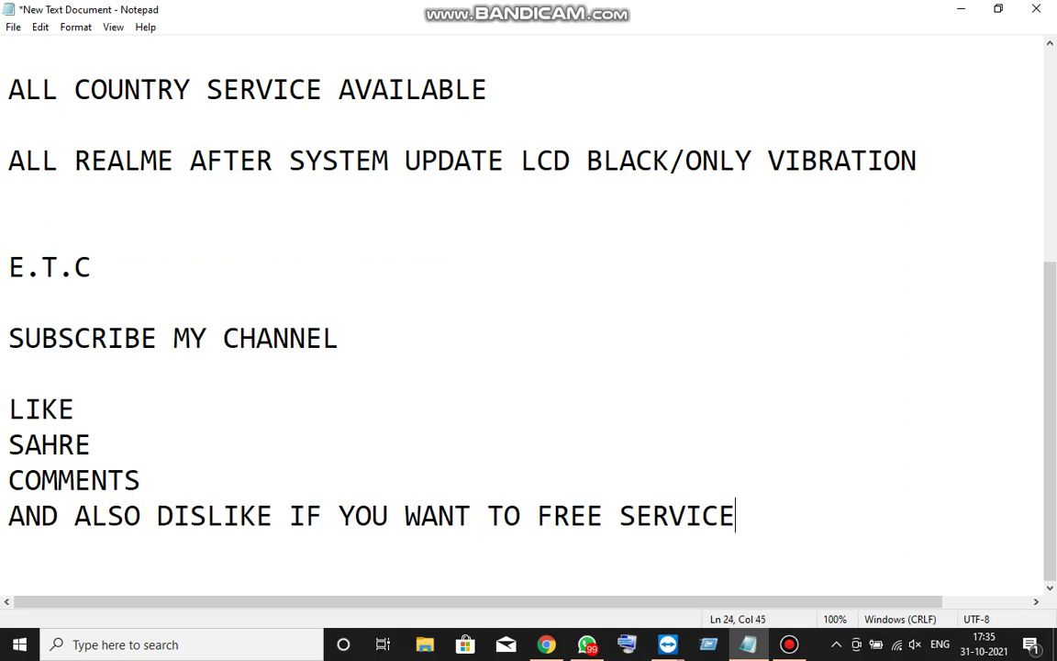
pyautogui.press('Return')
pyautogui.press('Return')
pyautogui.write('LETRS')
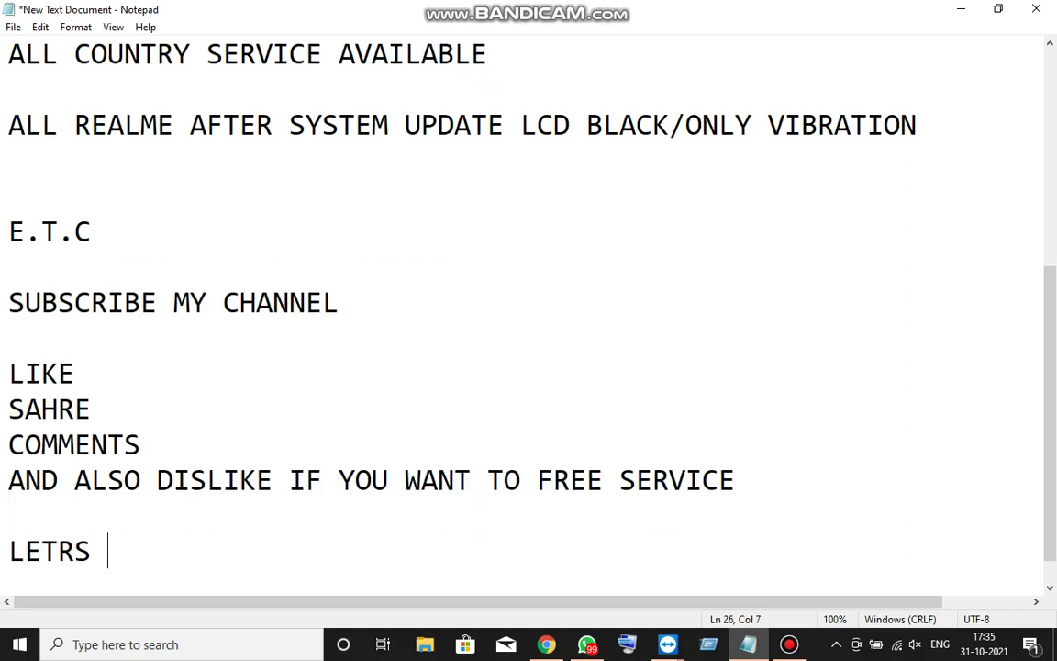
pyautogui.press('BackSpace')
pyautogui.press('BackSpace')
pyautogui.press('BackSpace')
pyautogui.write('S WATCH')
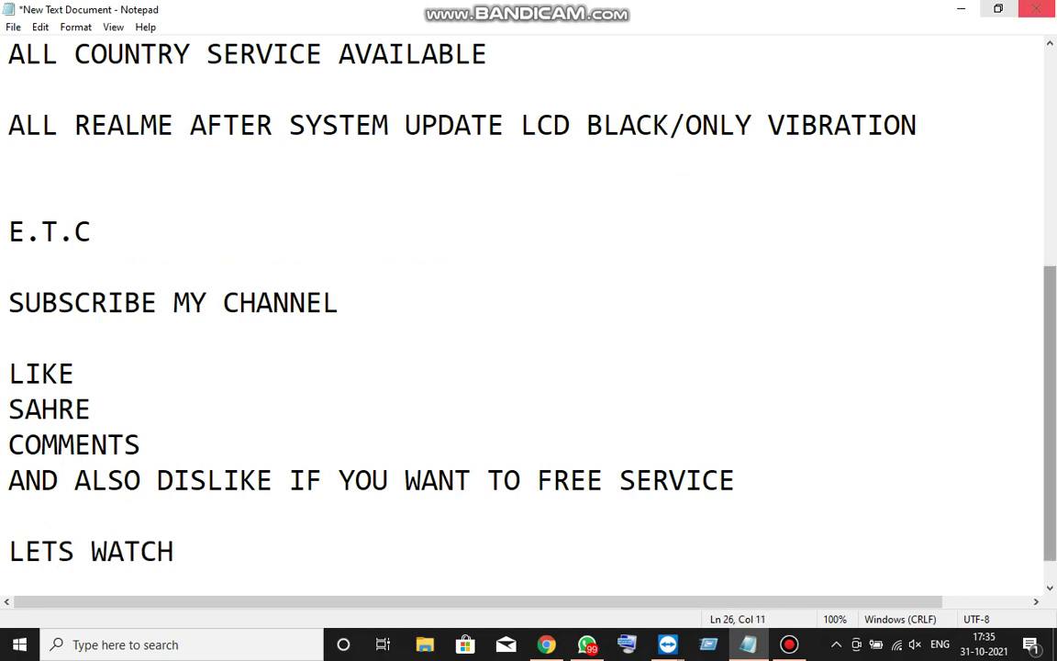
# Switch to the TeamViewer session and open Device Manager from the remote computer's system properties, closing the System window
pyautogui.click(960, 9)
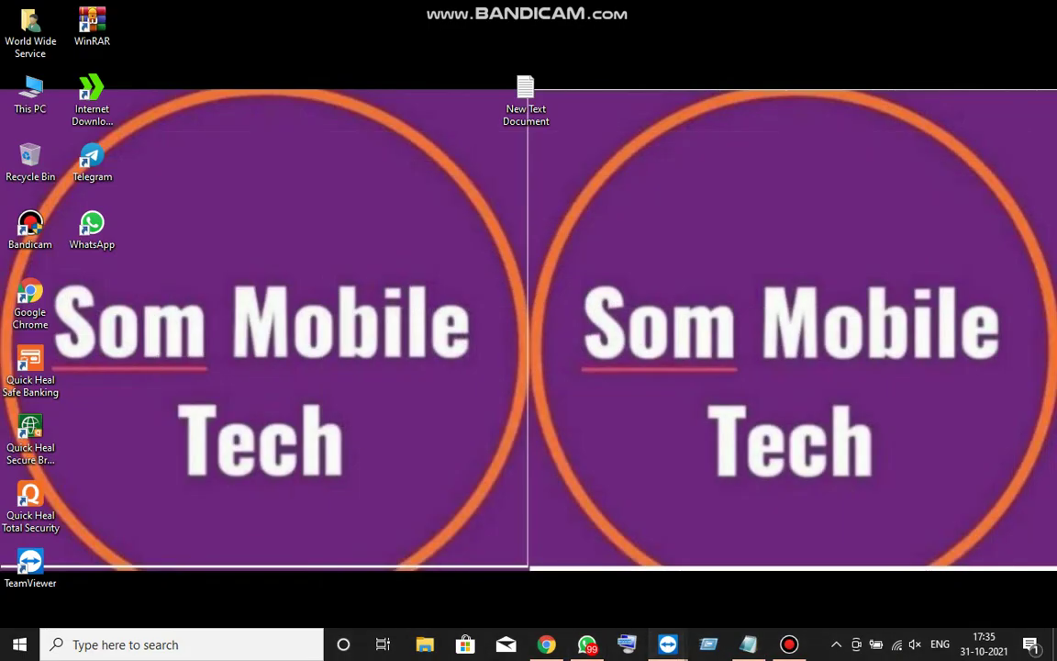
pyautogui.click(668, 644)
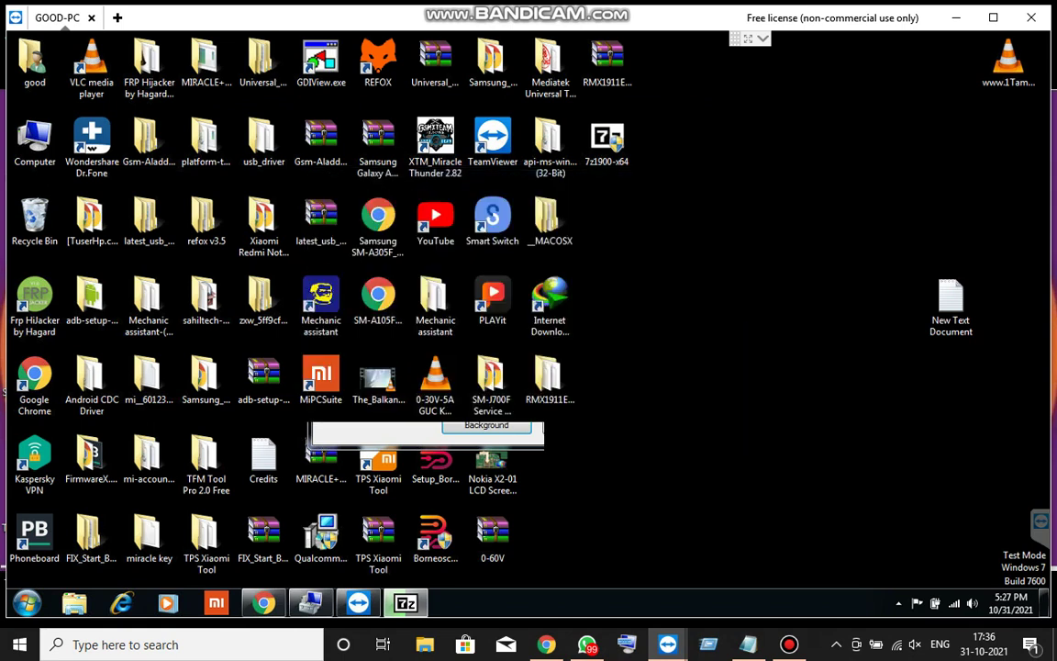
pyautogui.rightClick(31, 134)
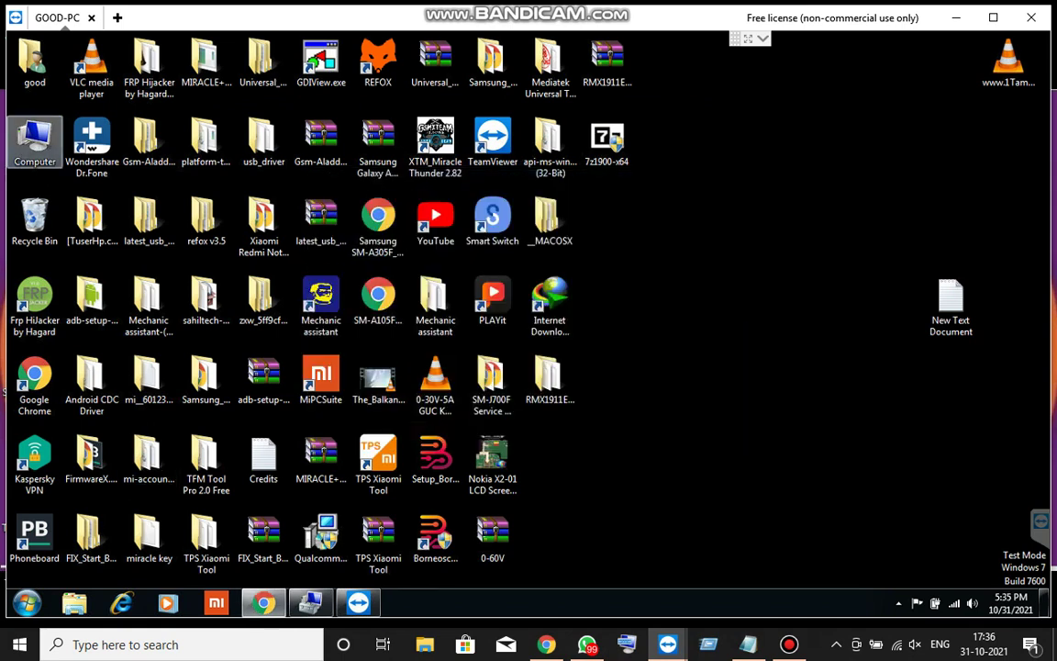
pyautogui.click(75, 277)
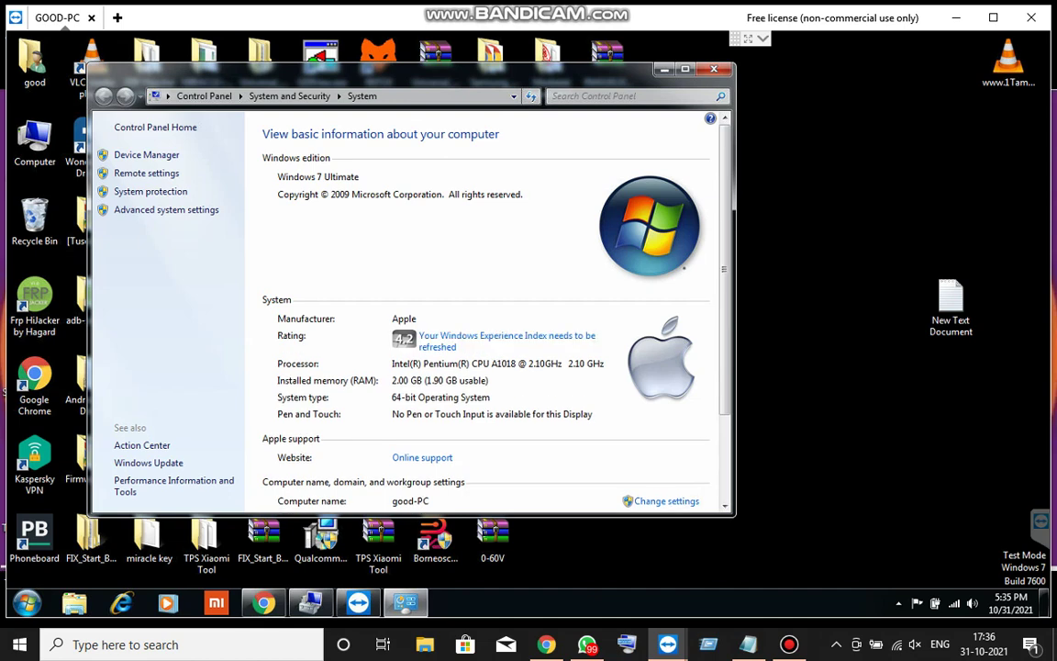
pyautogui.click(714, 69)
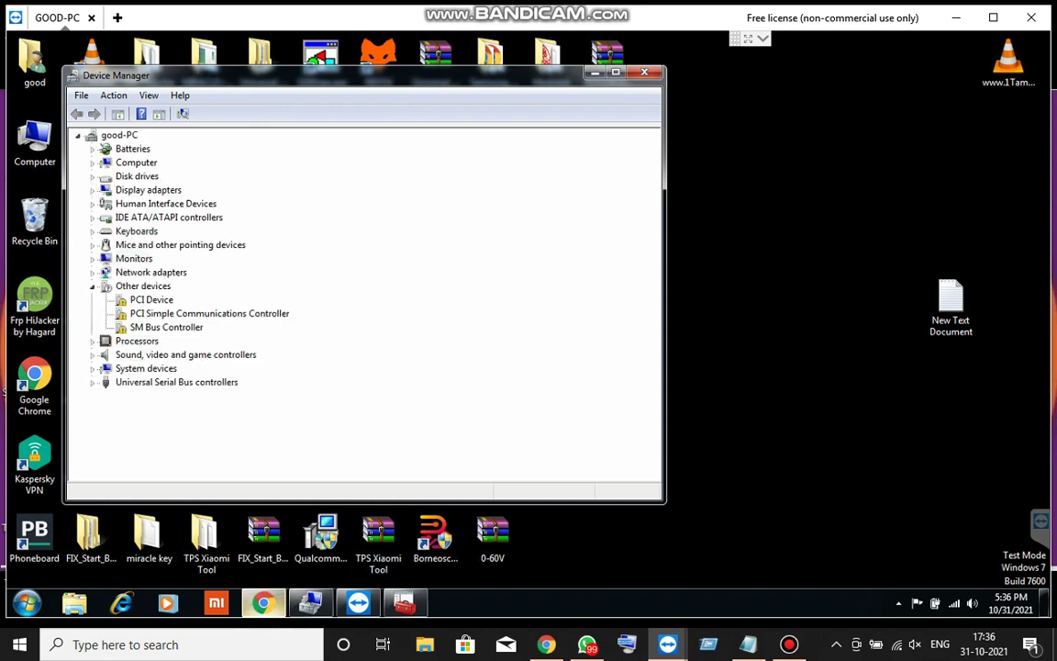
# Subscribe to the Som Mobile Tech YouTube channel in the remote browser and set its notifications to All
pyautogui.moveTo(262, 603)
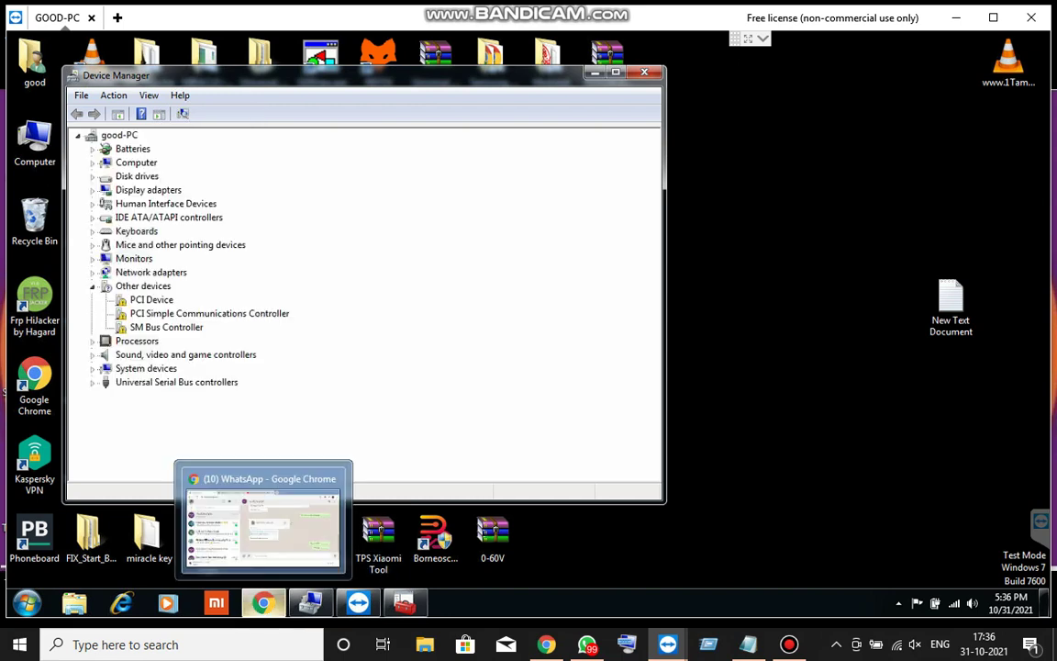
pyautogui.click(789, 644)
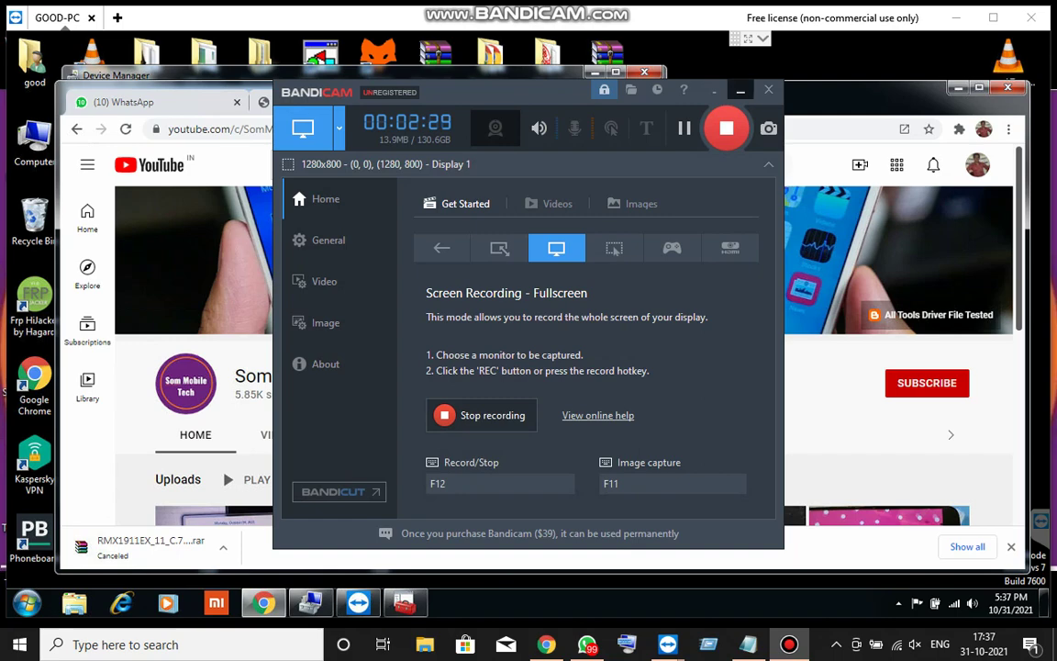
pyautogui.click(740, 91)
pyautogui.click(927, 384)
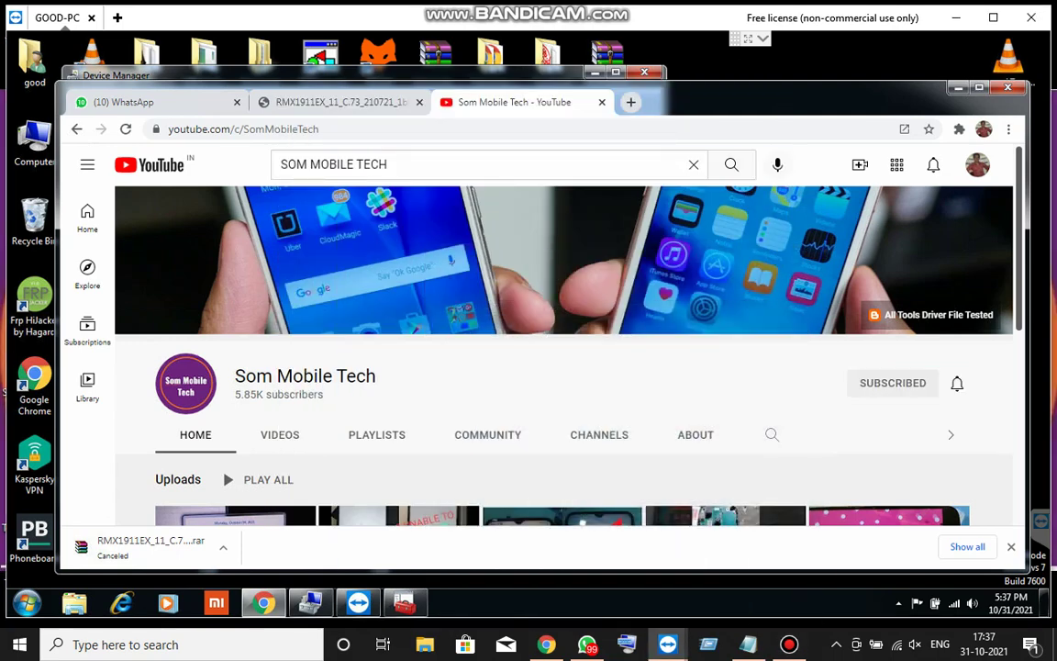
pyautogui.click(957, 384)
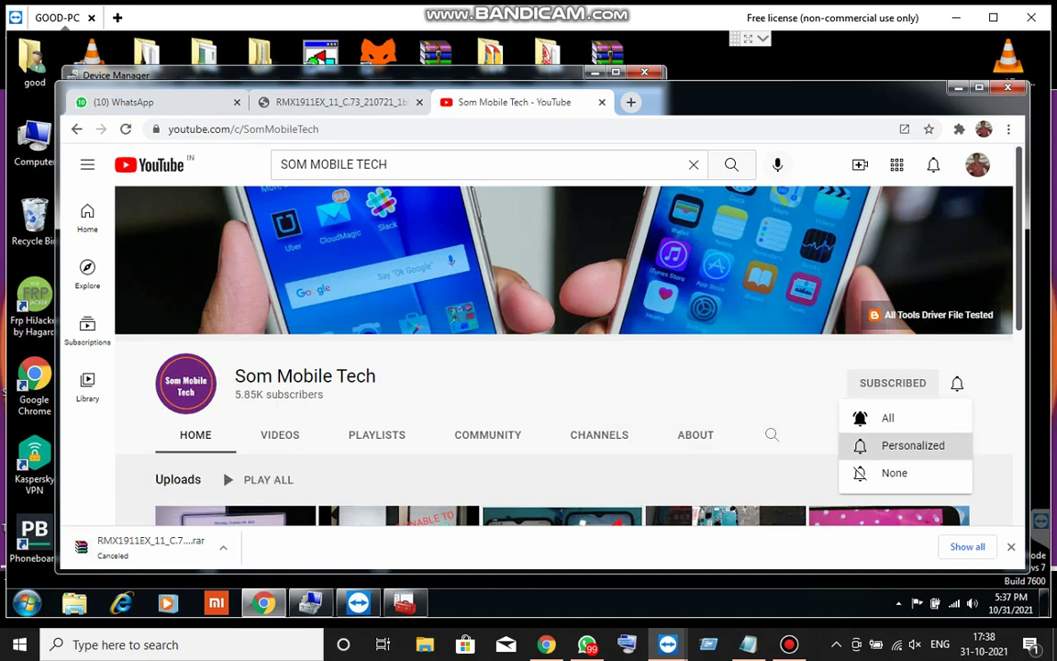
pyautogui.click(887, 418)
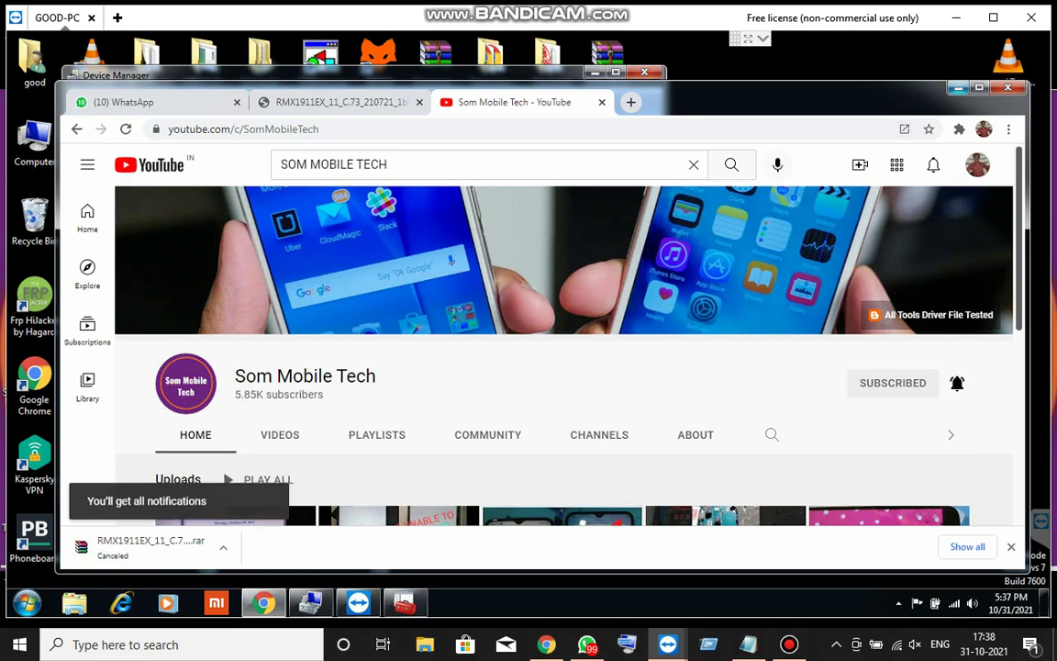
pyautogui.click(958, 88)
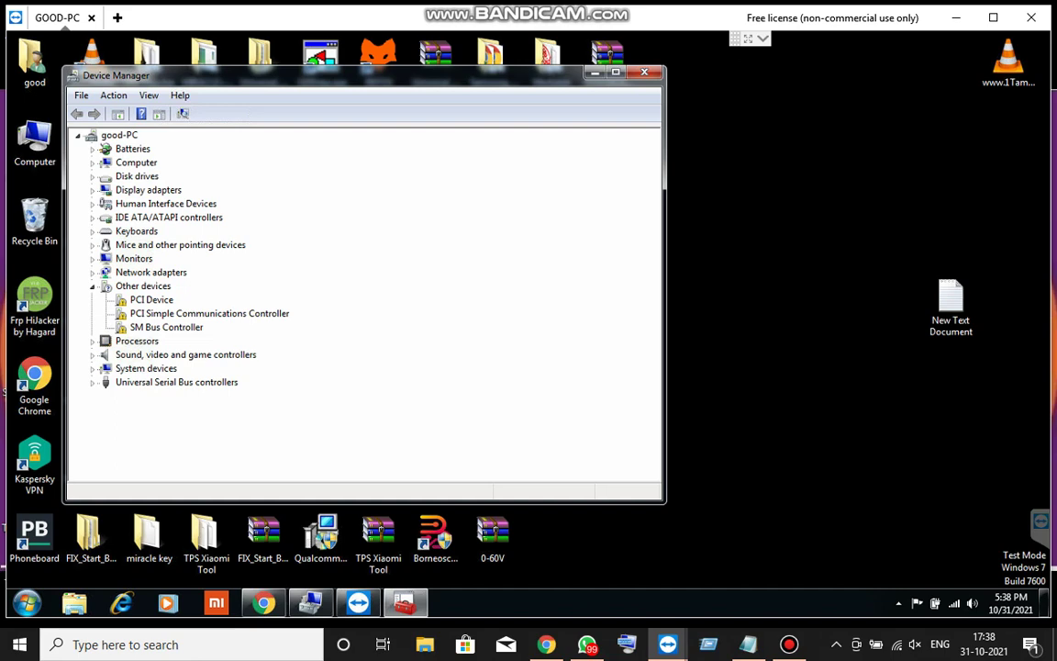
# Narrow the Device Manager window and arrange MsmDownloadTool beside it, keeping the download tool in front
pyautogui.moveTo(664, 275); pyautogui.dragTo(499, 275)
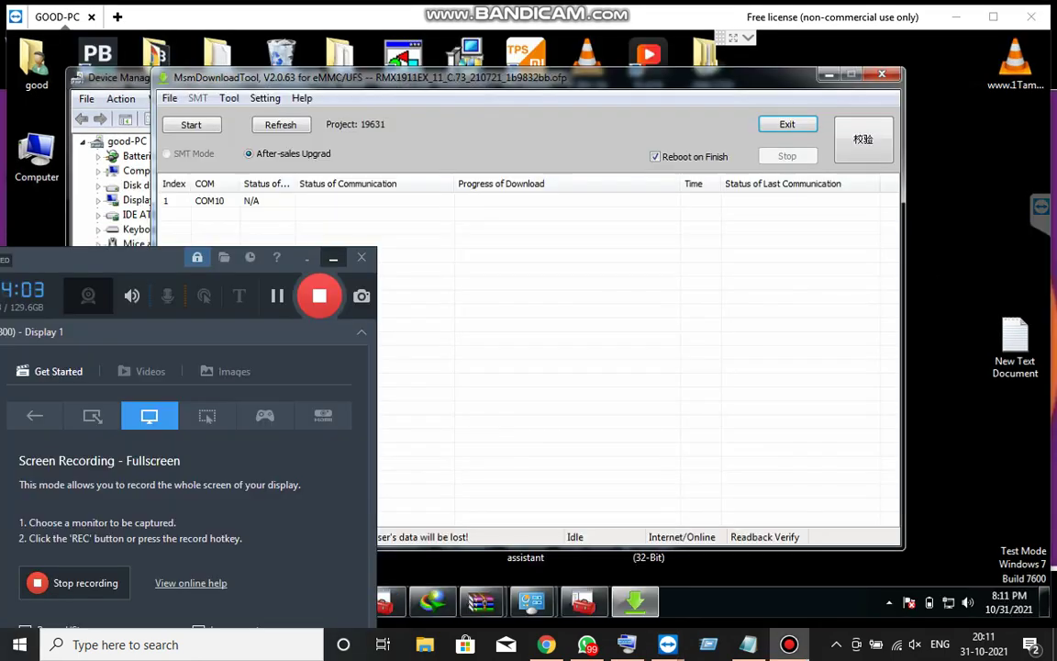
pyautogui.click(333, 258)
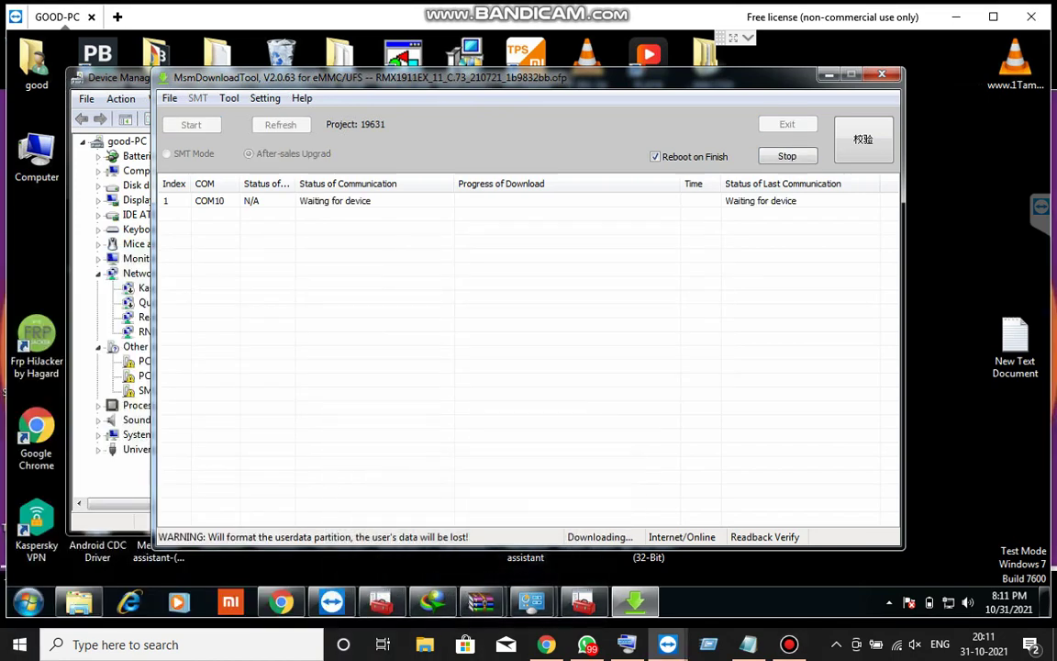
pyautogui.moveTo(523, 77); pyautogui.dragTo(547, 72)
pyautogui.click(789, 644)
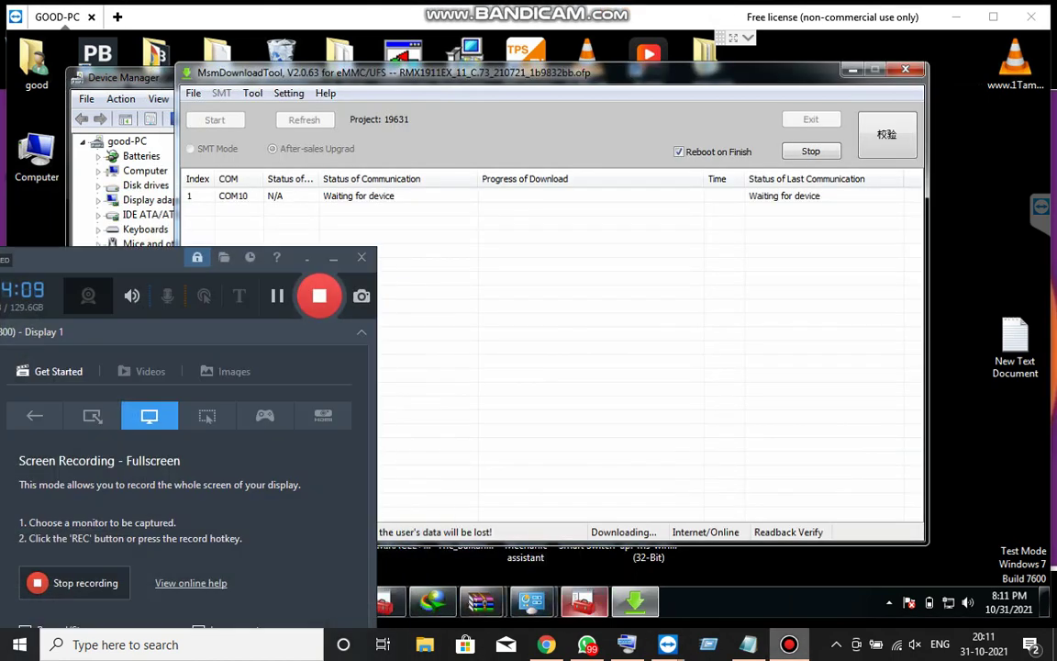
pyautogui.click(584, 602)
pyautogui.click(789, 645)
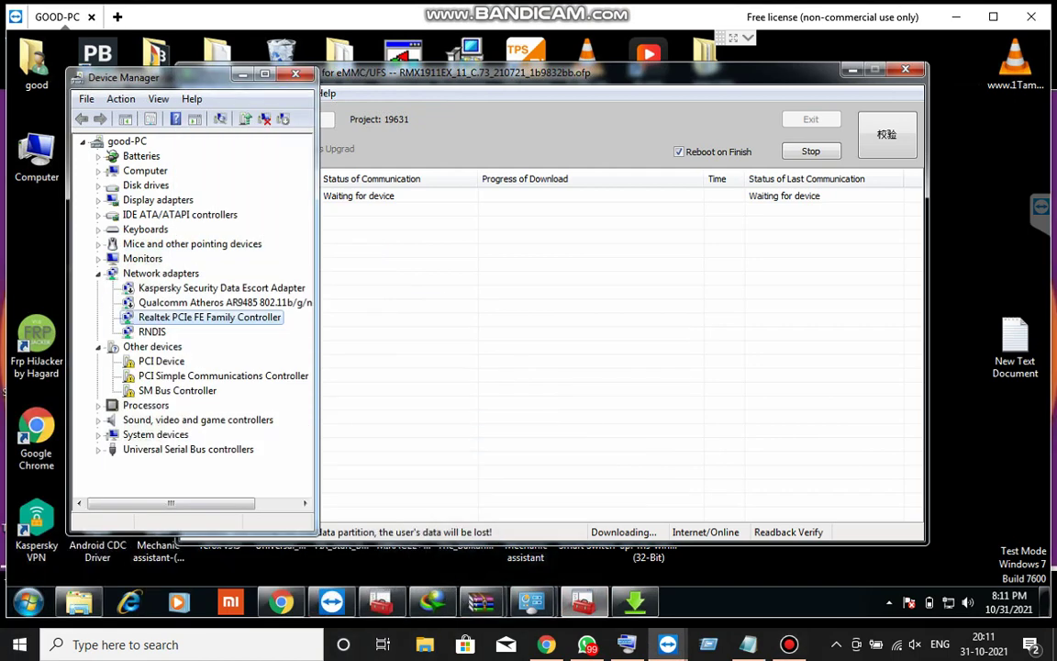
pyautogui.click(612, 137)
# Leave a TeamViewer note on the remote computer reading COONCT MOBILE and, on a second line, +- USB, and close it
pyautogui.click(748, 37)
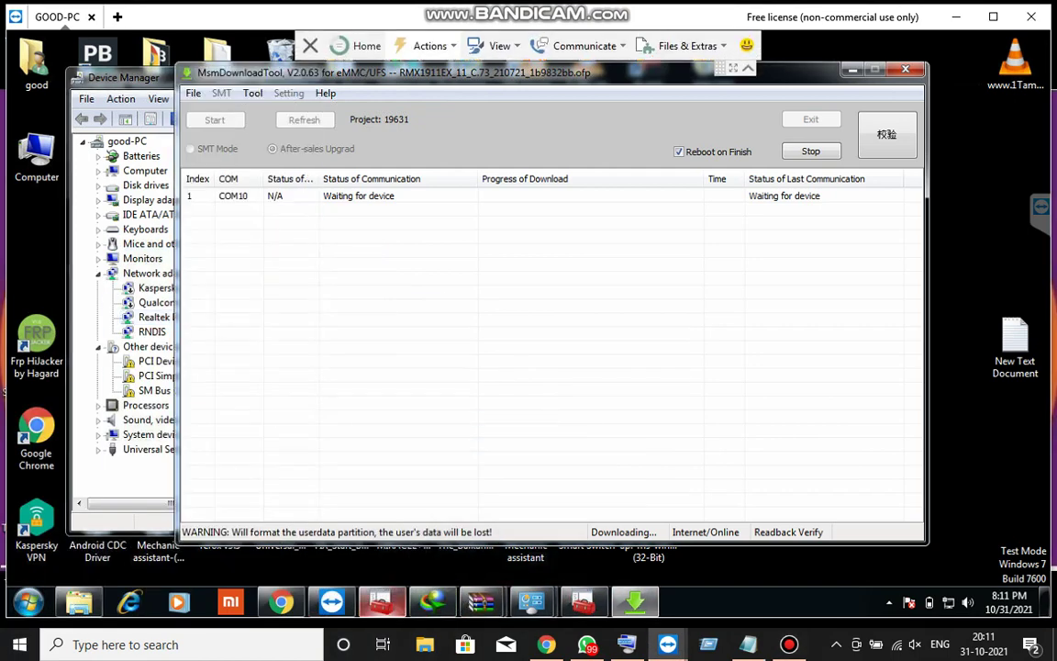
pyautogui.click(429, 46)
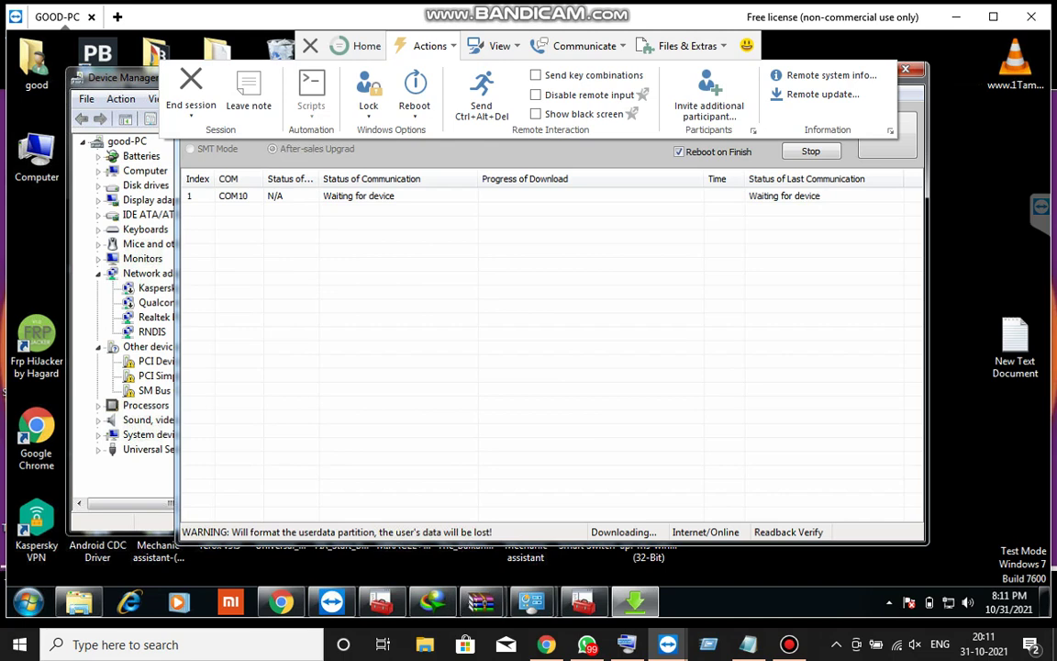
pyautogui.click(249, 91)
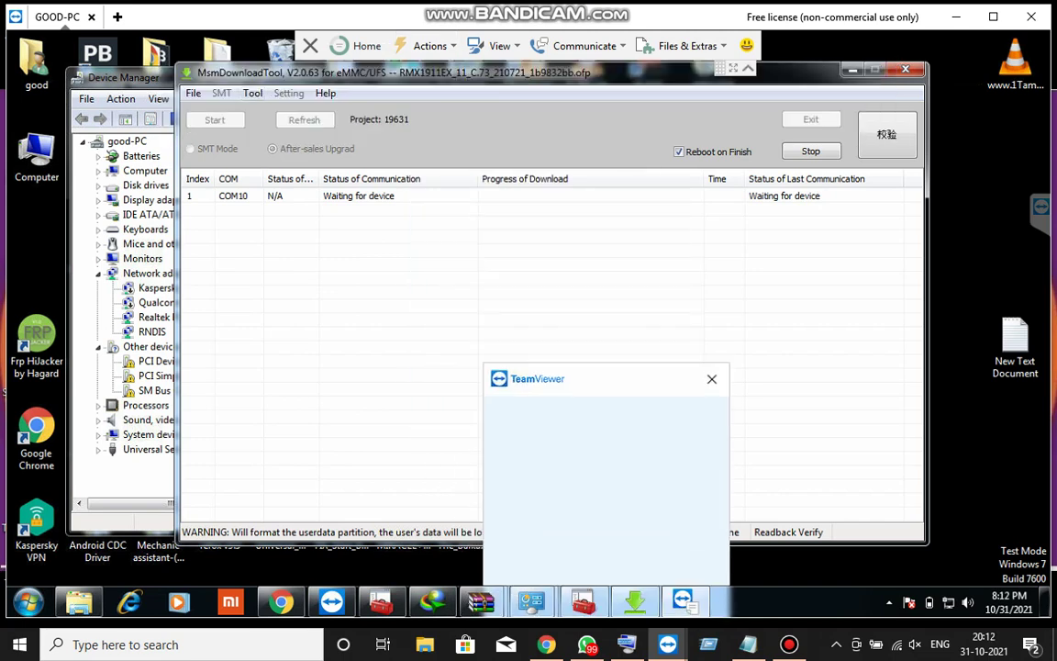
pyautogui.write('COONCT MOBILE')
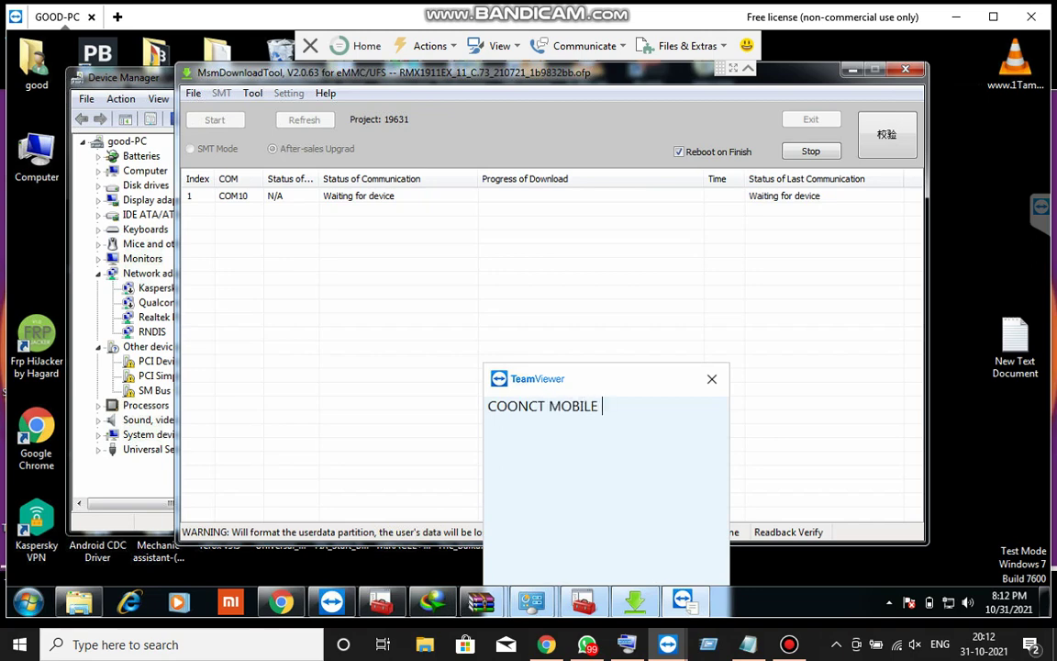
pyautogui.press('Return')
pyautogui.write('3')
pyautogui.press('BackSpace')
pyautogui.write('+- USB')
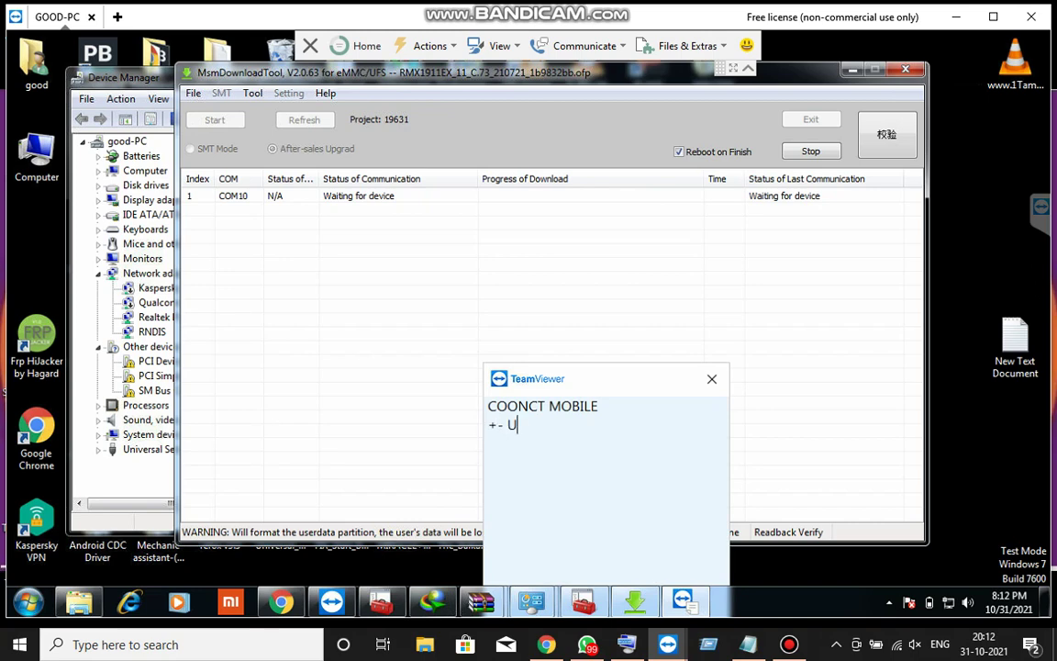
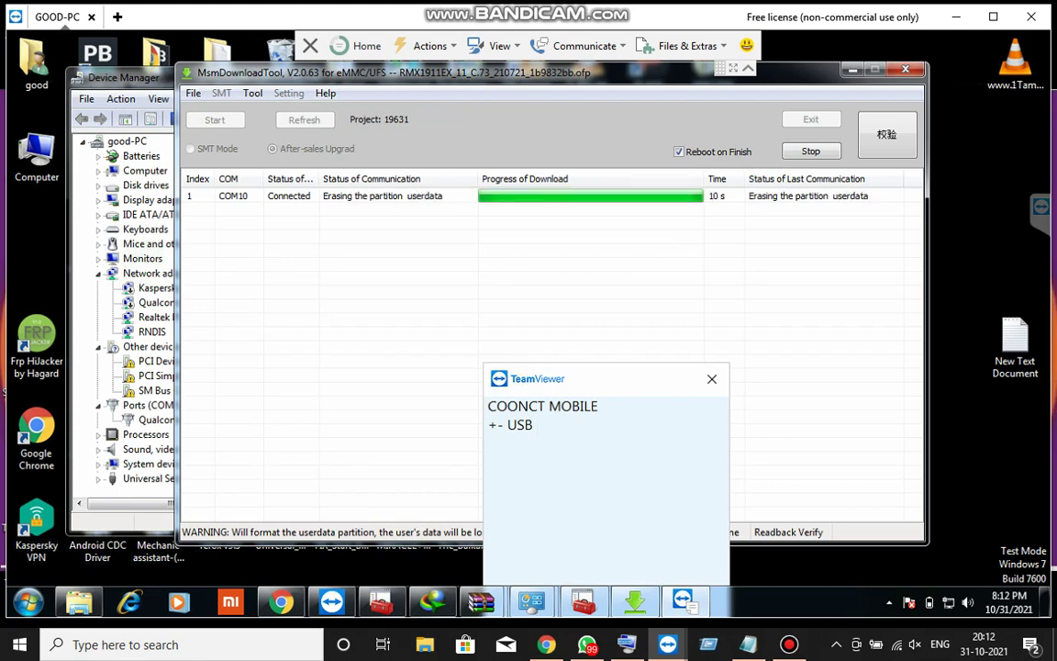
pyautogui.hotkey('alt', 'F4')
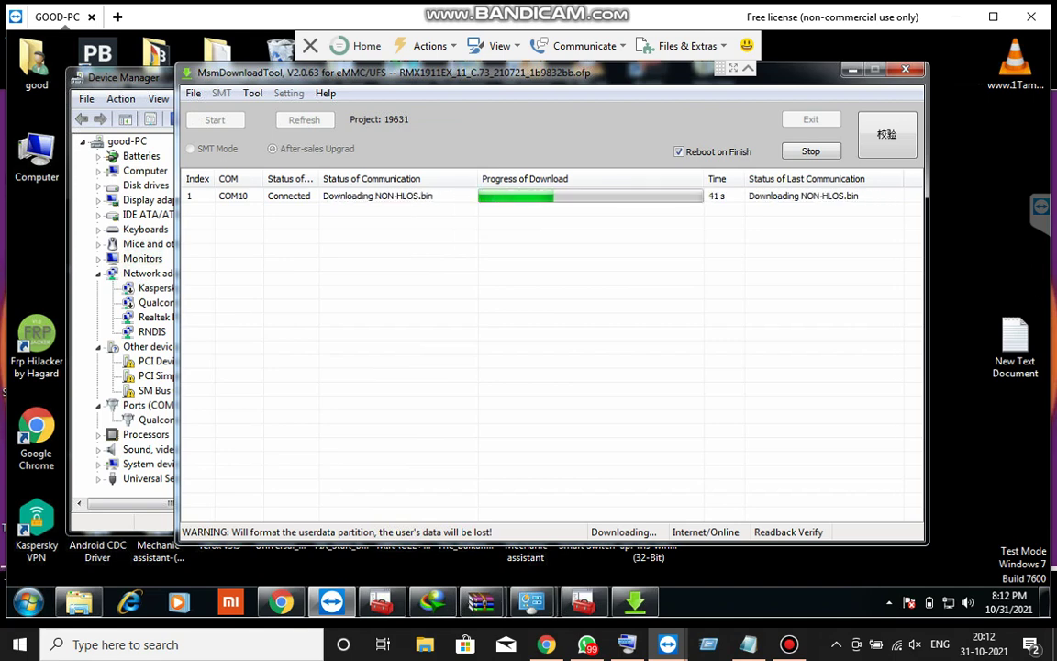
# Show the Network Address property in the advanced settings of the Realtek PCIe FE Family Controller
pyautogui.click(156, 317)
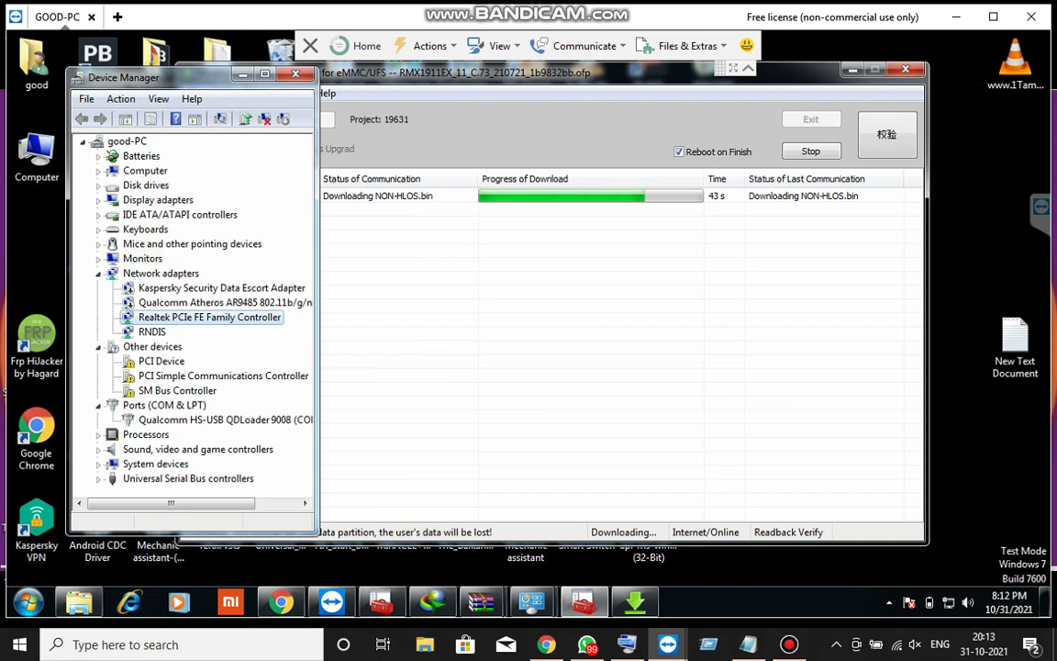
pyautogui.press('Return')
pyautogui.hotkey('ctrl', 'Tab')
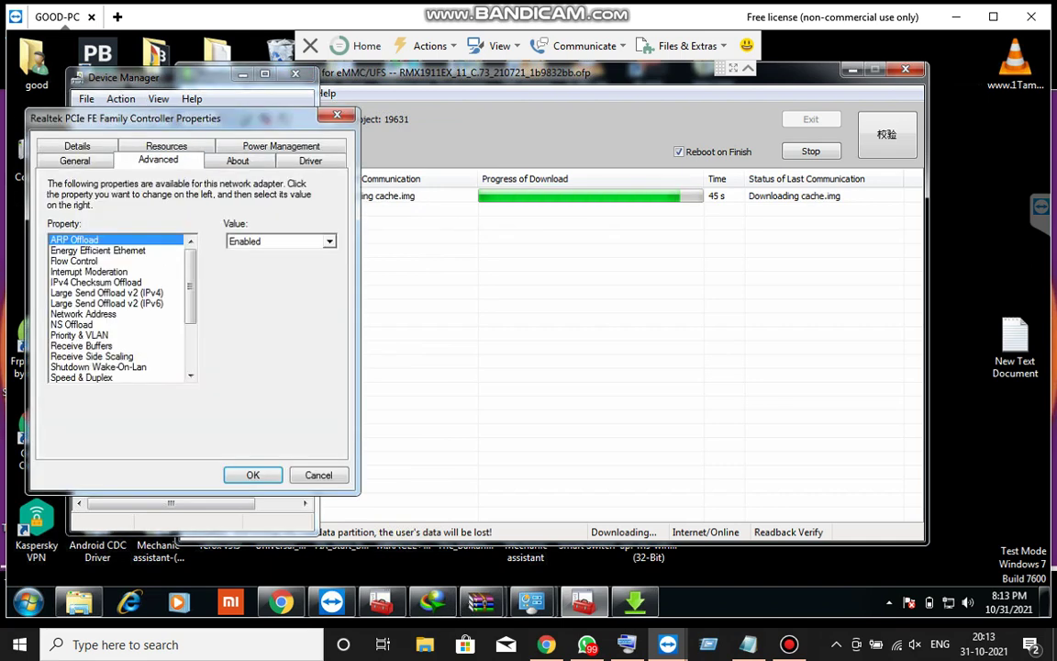
pyautogui.click(83, 314)
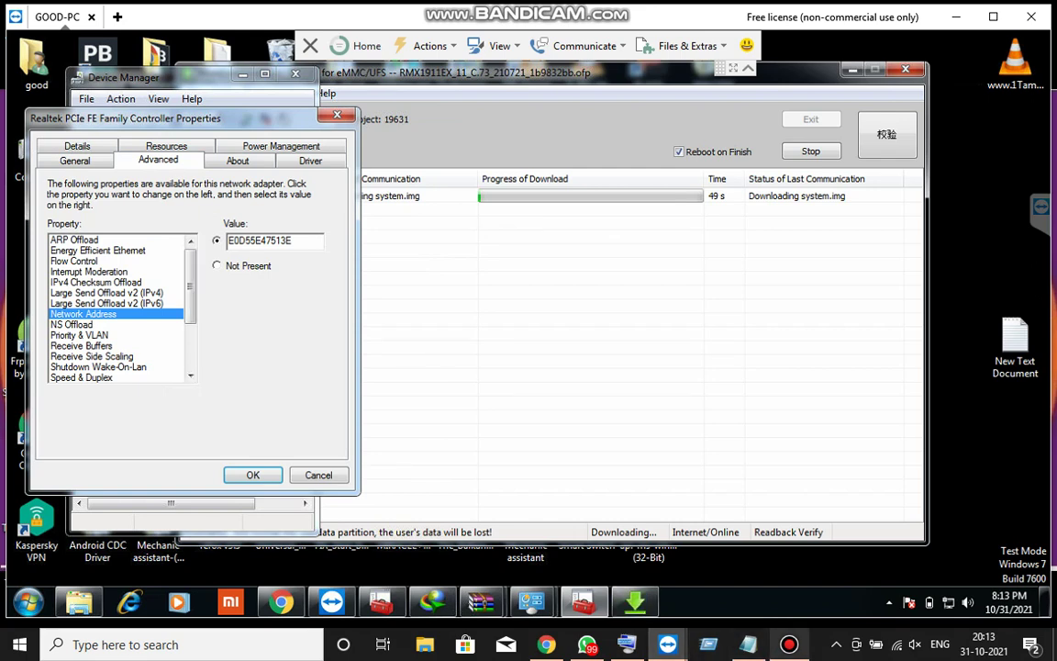
pyautogui.click(790, 644)
pyautogui.click(277, 295)
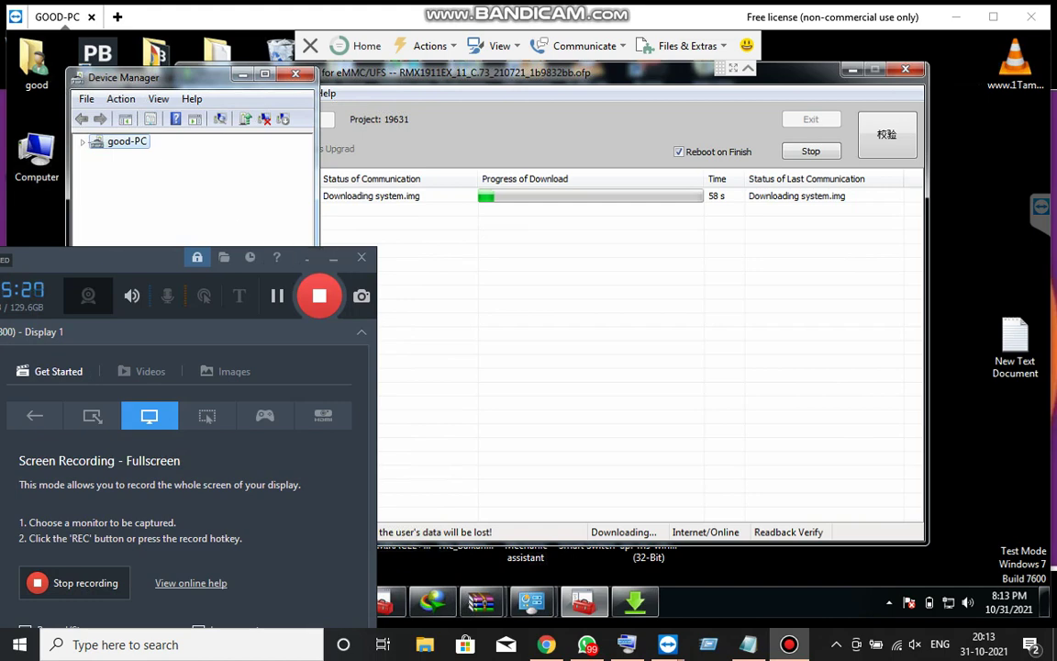
pyautogui.click(333, 259)
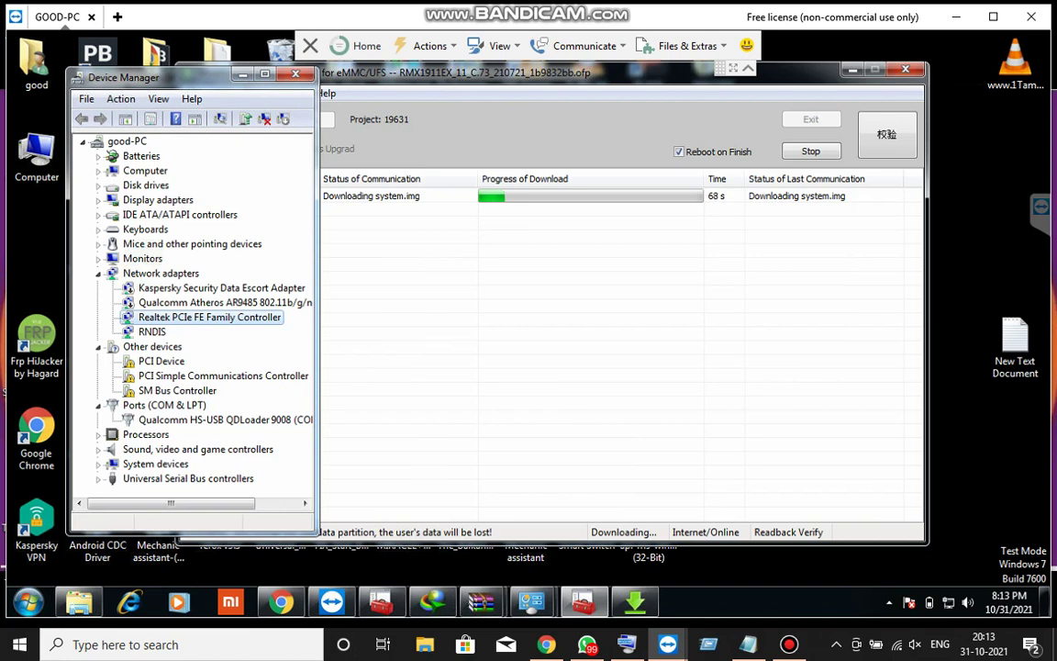
# Minimize Device Manager on the remote computer so that the MsmDownloadTool window is fully in view
pyautogui.click(242, 75)
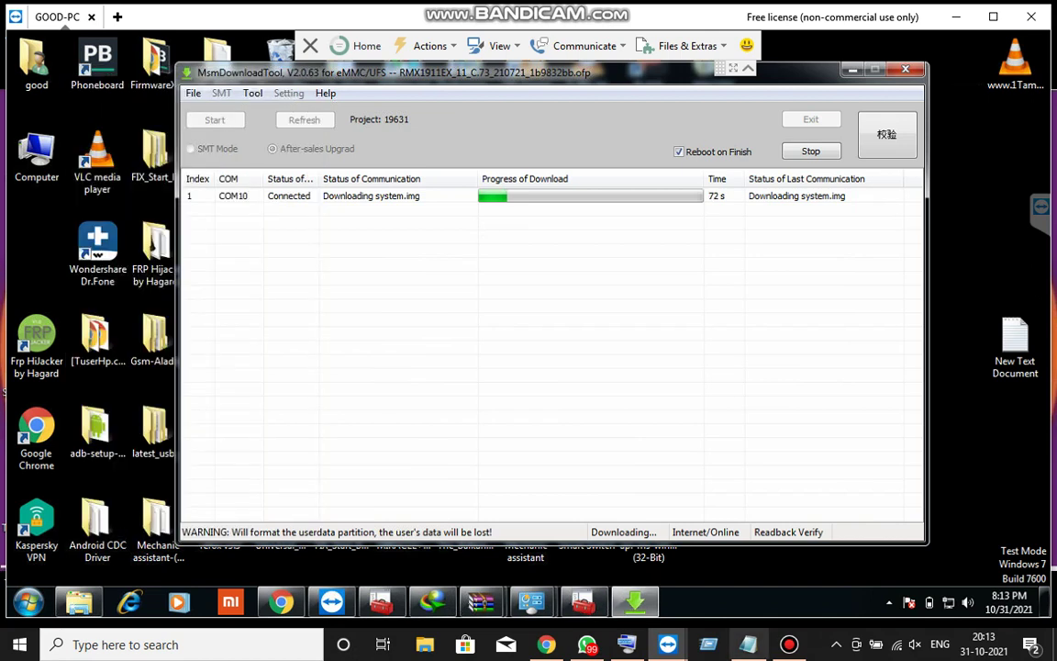
pyautogui.click(790, 644)
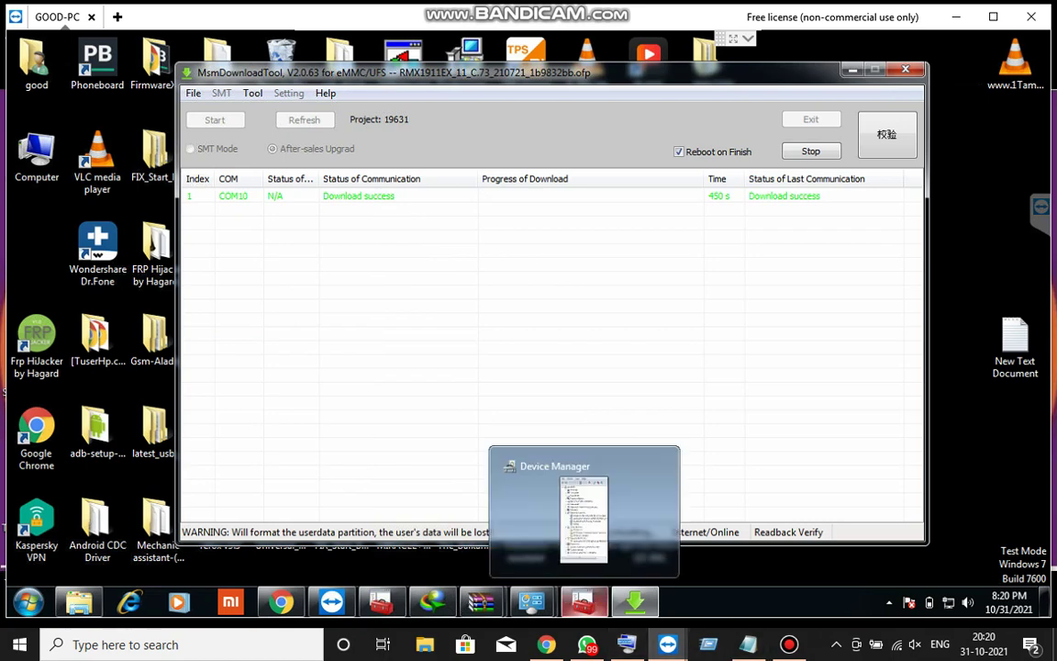
# Add the lines DONE and THANKS FOR WATCHING, separated by a blank line, to the end of the Notepad document, and minimize Notepad
pyautogui.click(749, 644)
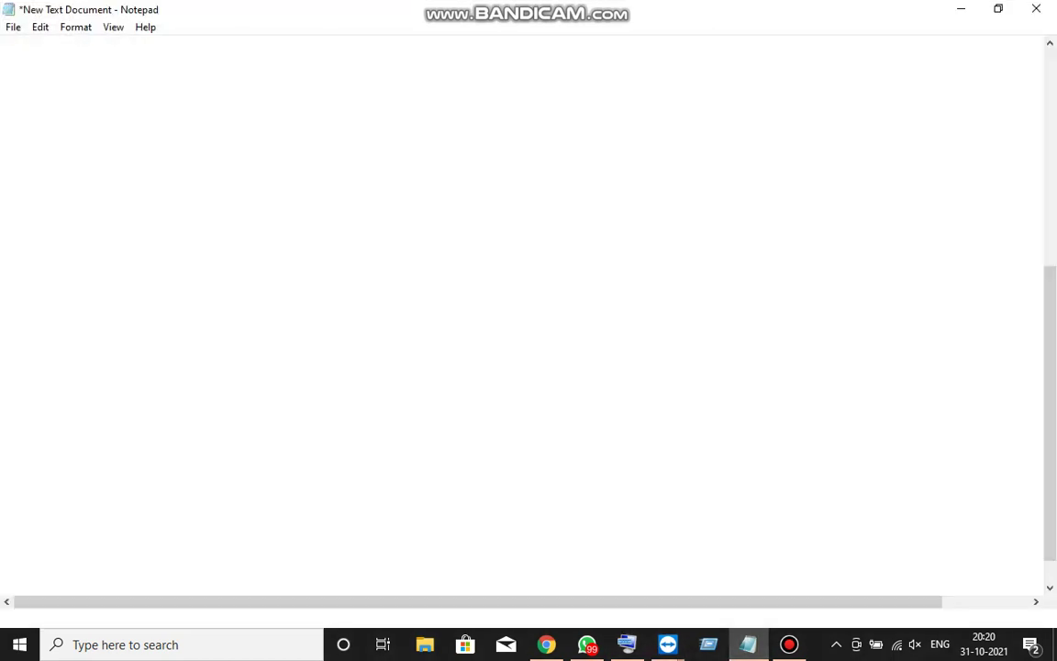
pyautogui.press('Return')
pyautogui.press('Return')
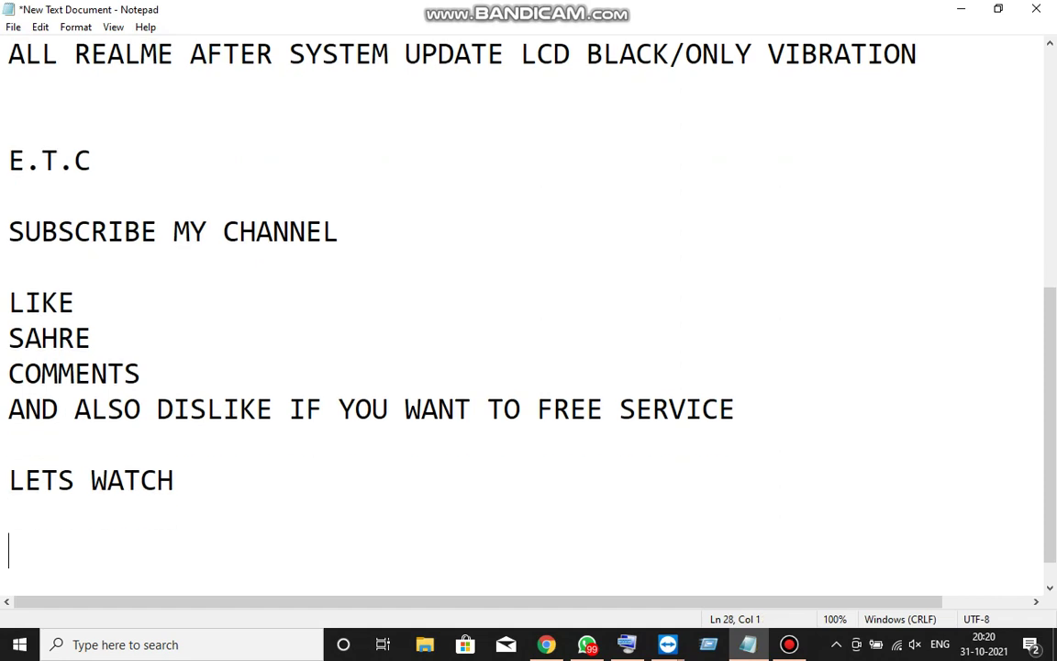
pyautogui.write('DONE')
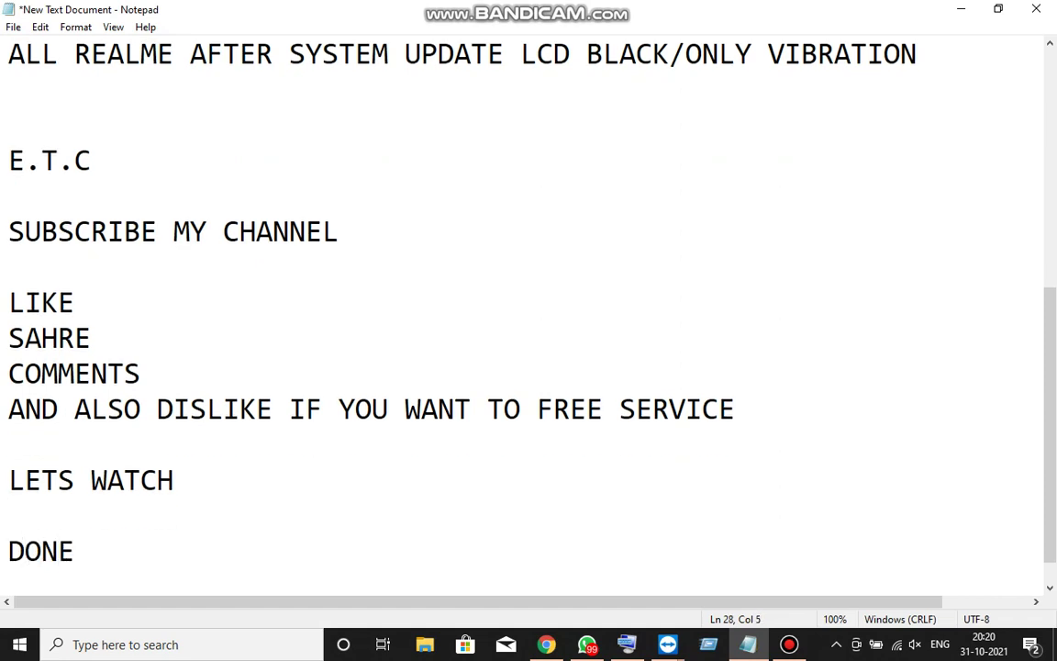
pyautogui.press('Return')
pyautogui.press('Return')
pyautogui.write('THANKS F')
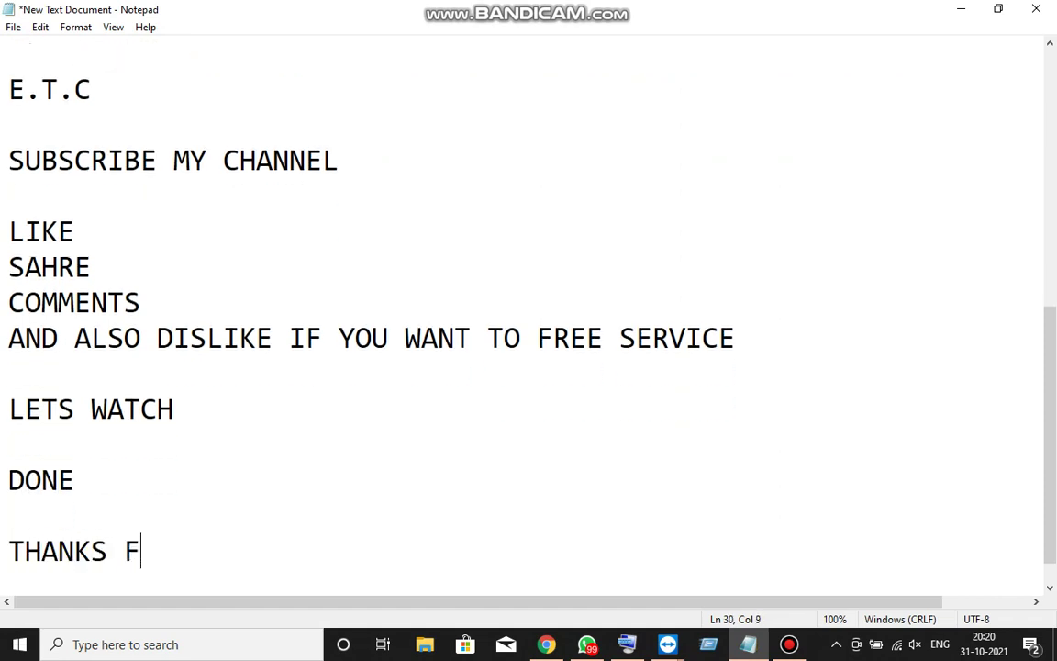
pyautogui.write('OR WATCHING')
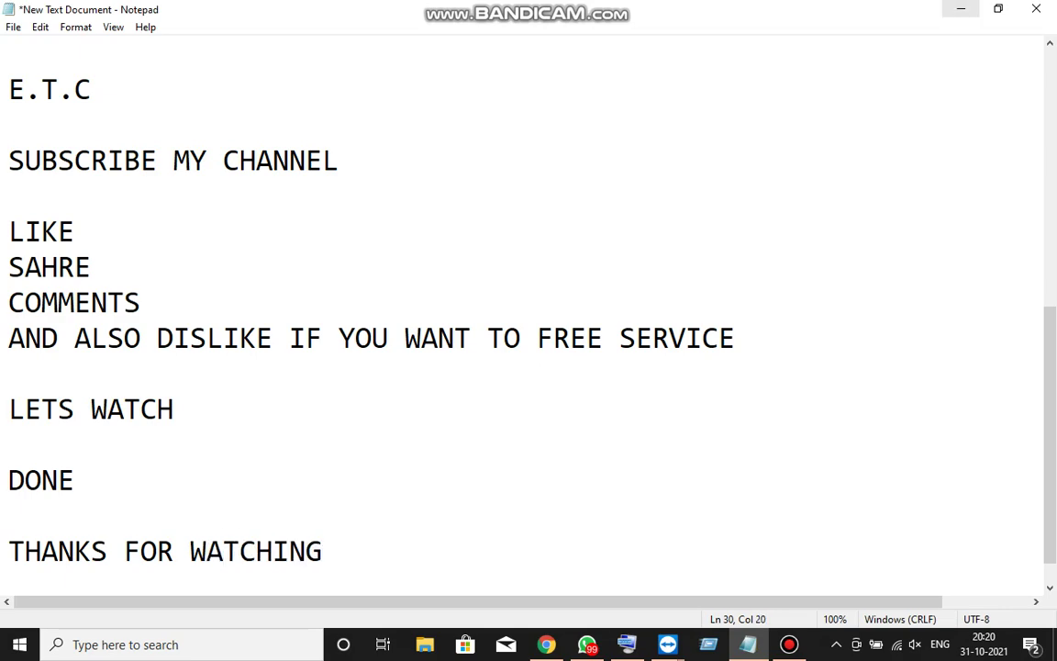
pyautogui.click(961, 8)
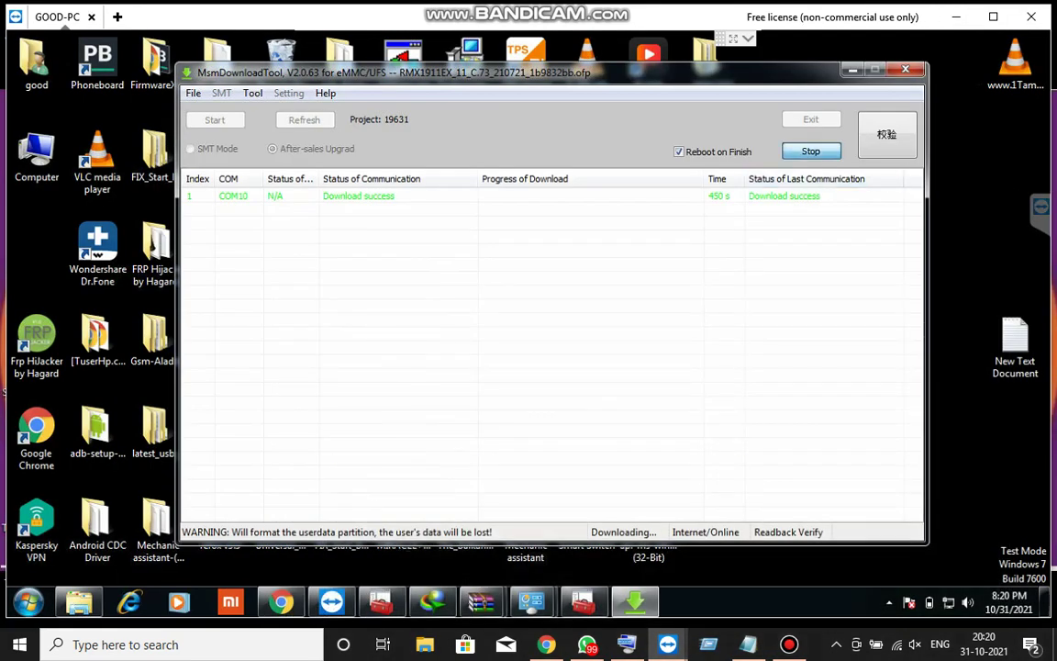
# Stop the download session in MsmDownloadTool and quit the tool
pyautogui.click(811, 152)
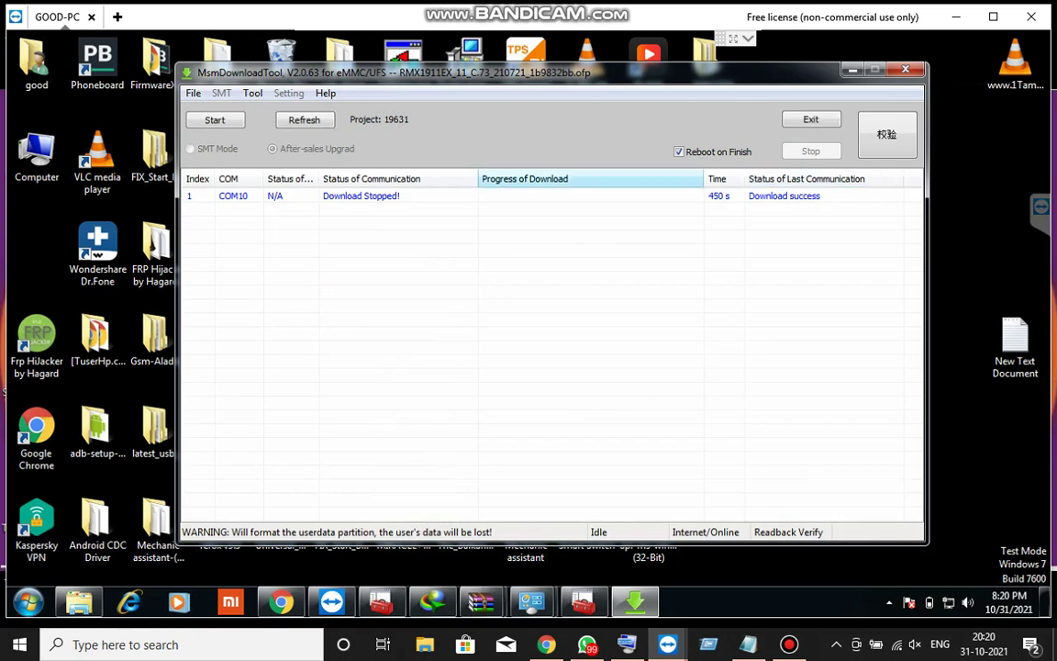
pyautogui.click(811, 119)
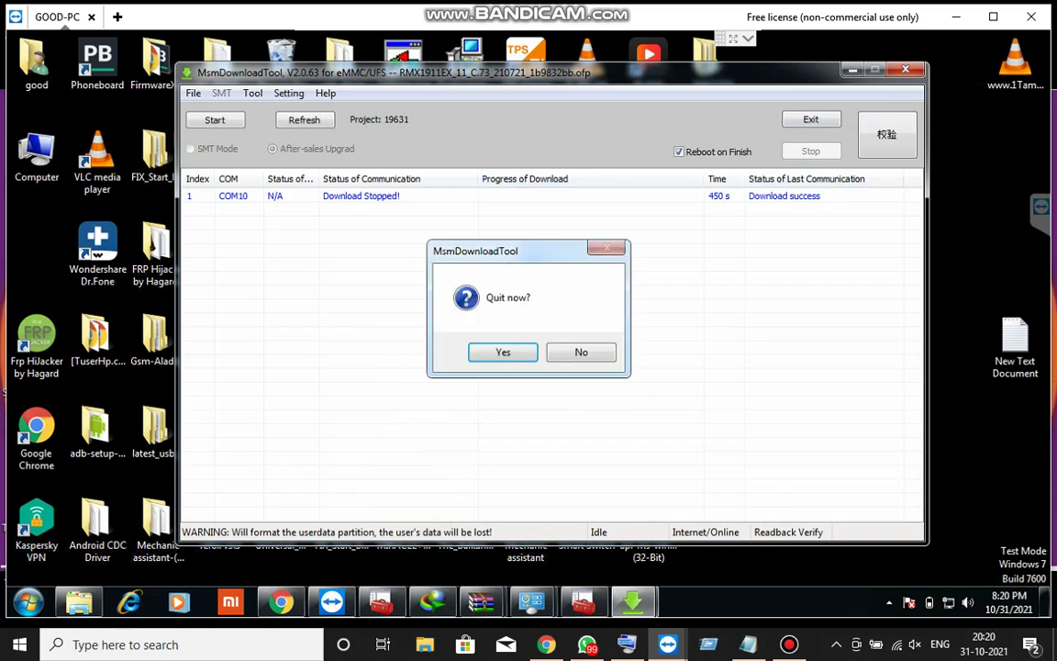
pyautogui.click(513, 352)
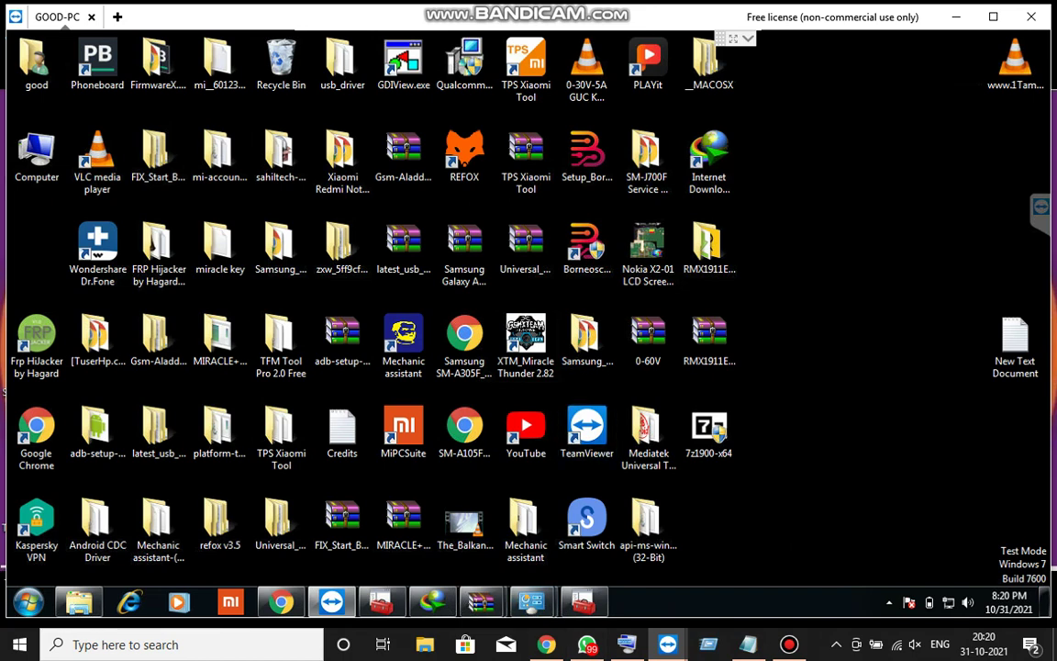
# Leave a TeamViewer note on the remote computer reading BROTHER DONE and, after a blank line, CHECK YOUR MOBILE
pyautogui.click(748, 39)
pyautogui.click(430, 46)
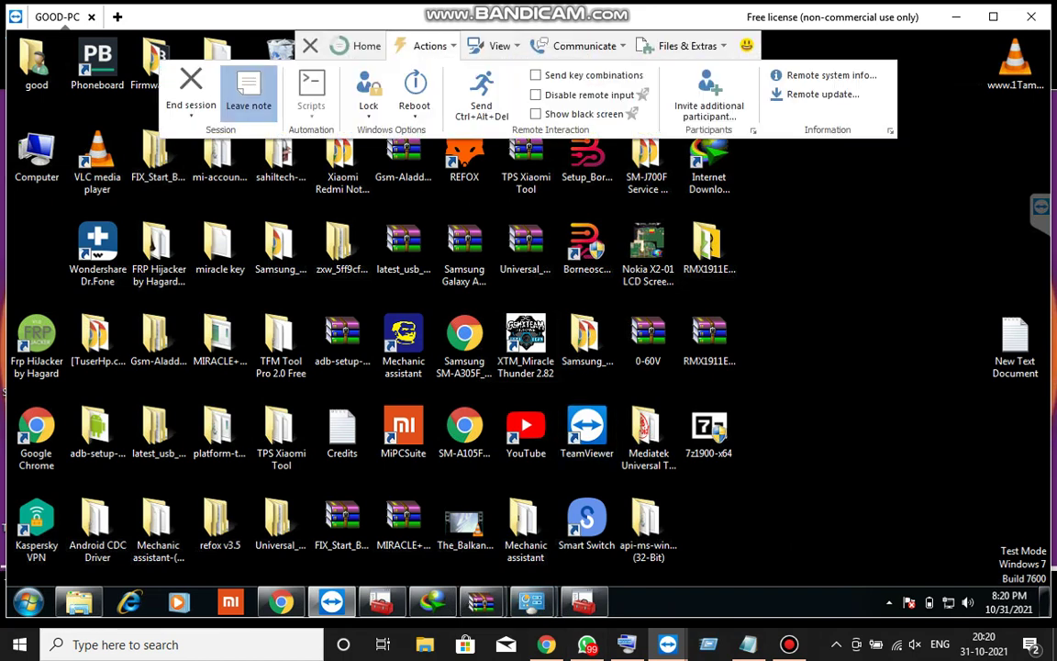
pyautogui.click(249, 95)
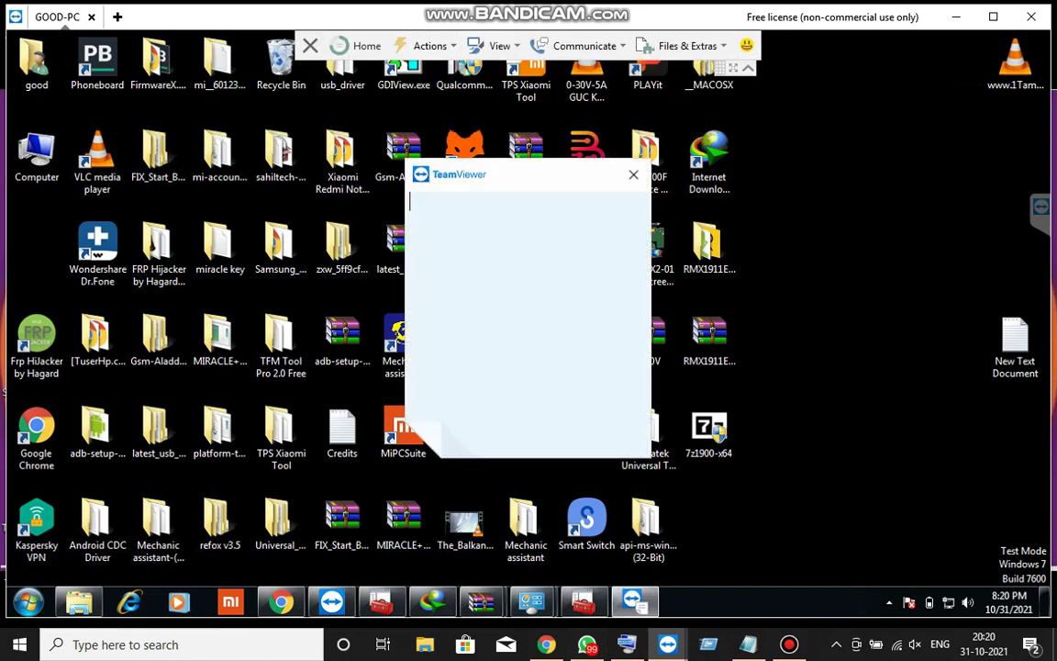
pyautogui.write('BROTHER DONE')
pyautogui.press('Return')
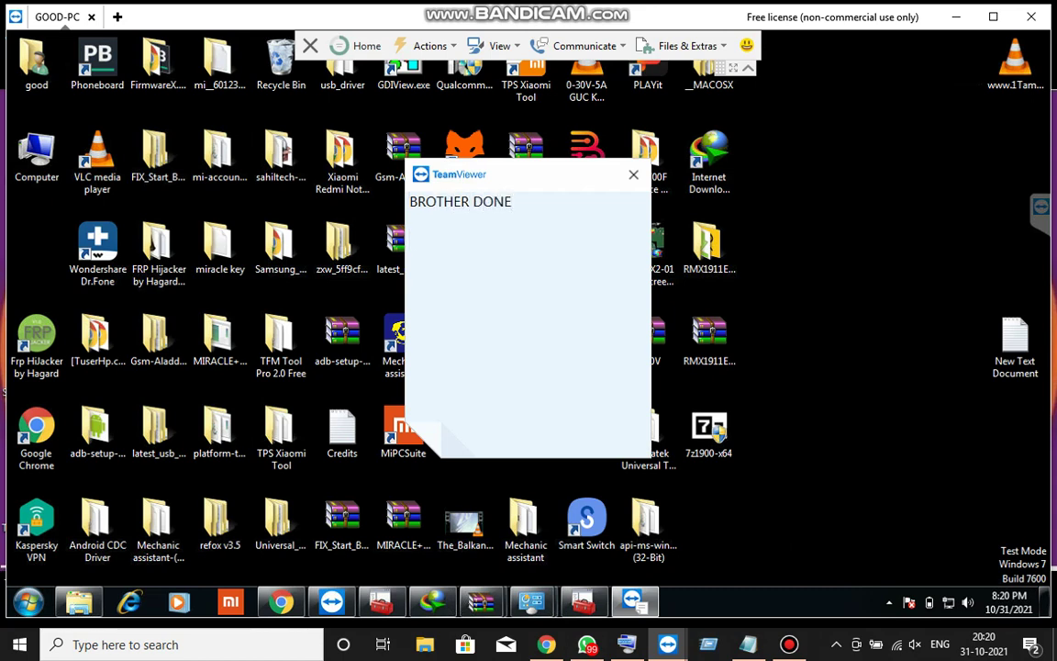
pyautogui.press('Return')
pyautogui.write('CHECK YOUR MOBILE')
pyautogui.press('Return')
pyautogui.press('Return')
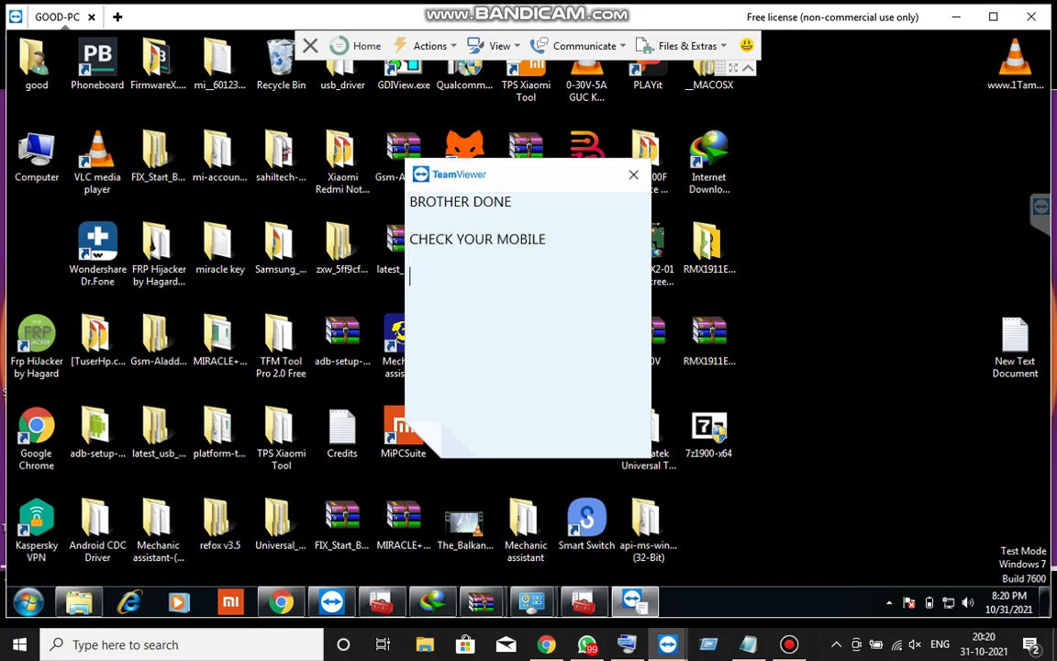
# Add the sentence AFTER REBOOTED MOBILE SEND ,E SUCCESS REPORT PHOTOS ON WHATSAPP to the note
pyautogui.write('AFTER REBOOTED MOB')
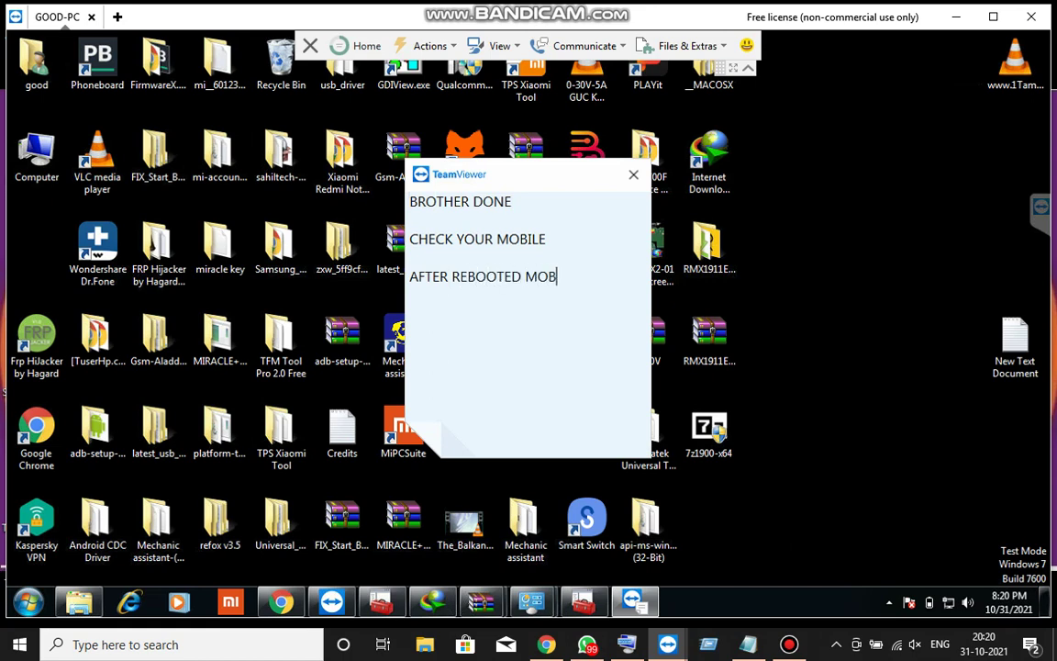
pyautogui.write('ILE SEND ,E SUCCE')
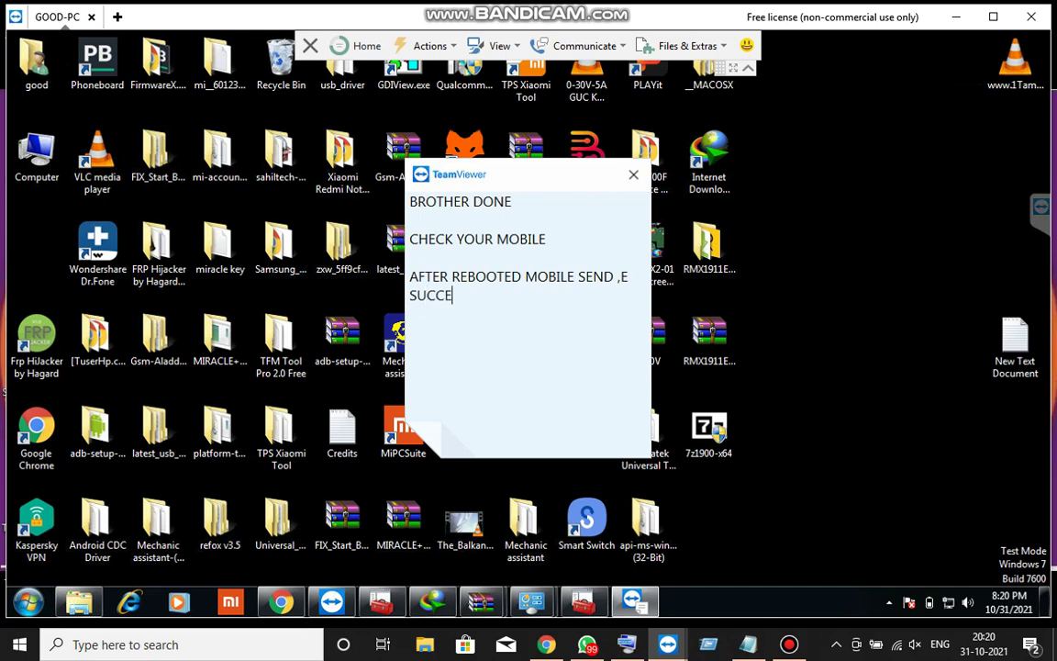
pyautogui.write('SS REPORT')
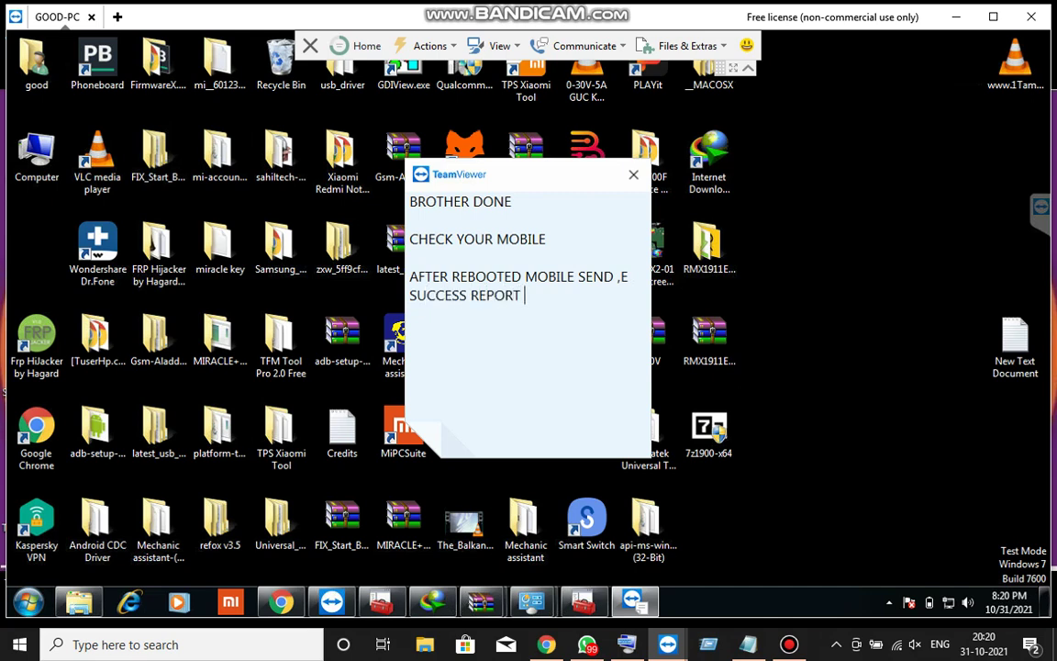
pyautogui.write(' PHOTOS ON WHATSAPP')
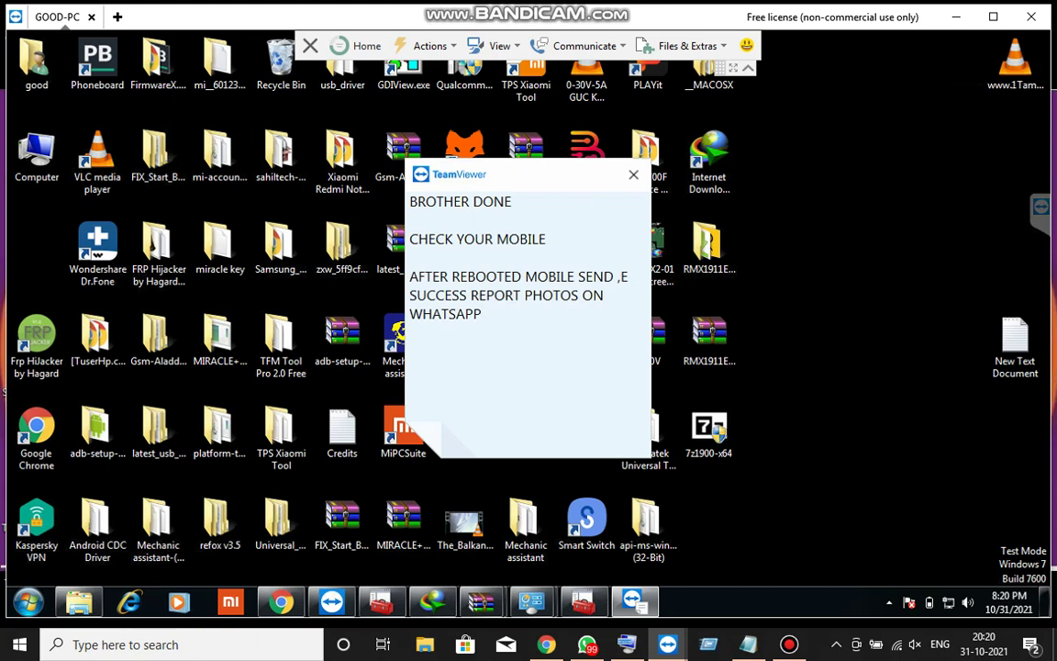
# Add a separate line reading ok to the TeamViewer note, below the request for WhatsApp photos
pyautogui.click(789, 644)
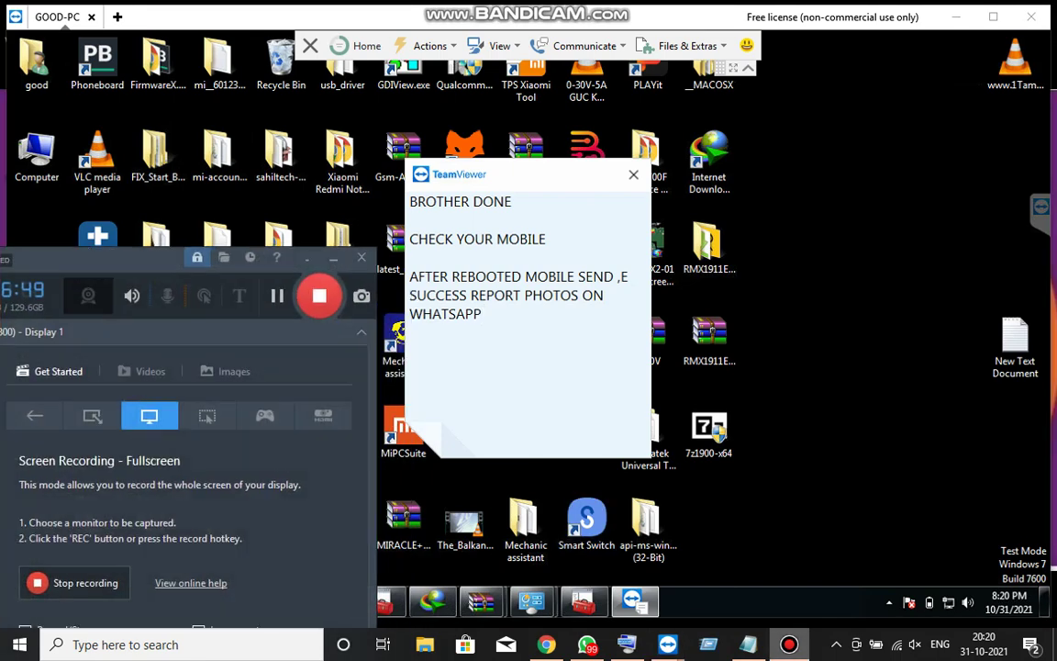
pyautogui.click(333, 259)
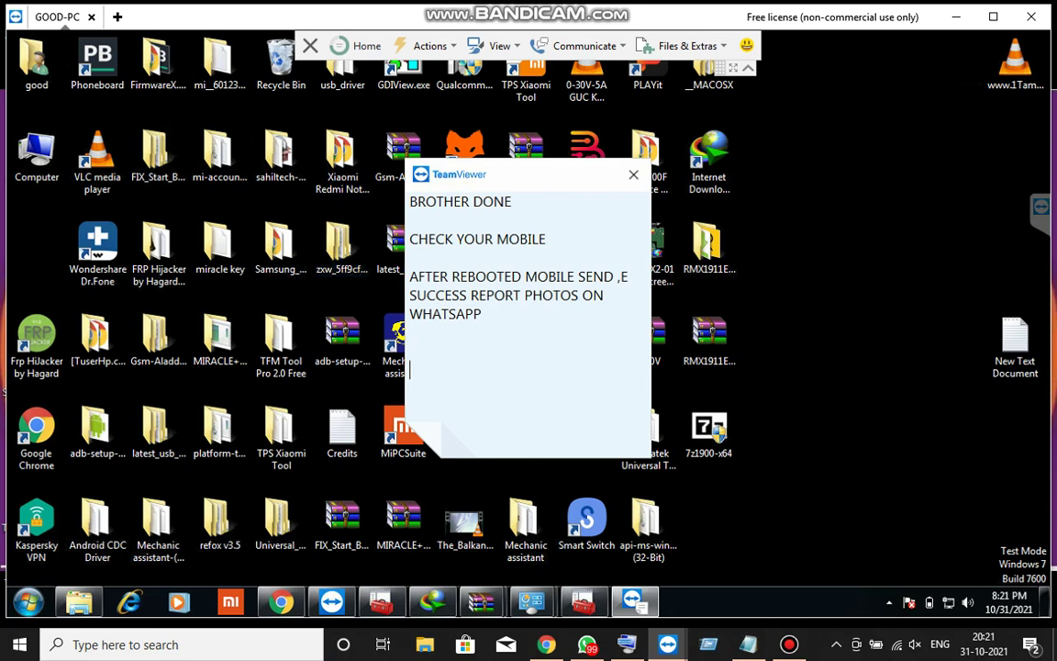
pyautogui.write('ok')
pyautogui.press('Return')
pyautogui.click(789, 644)
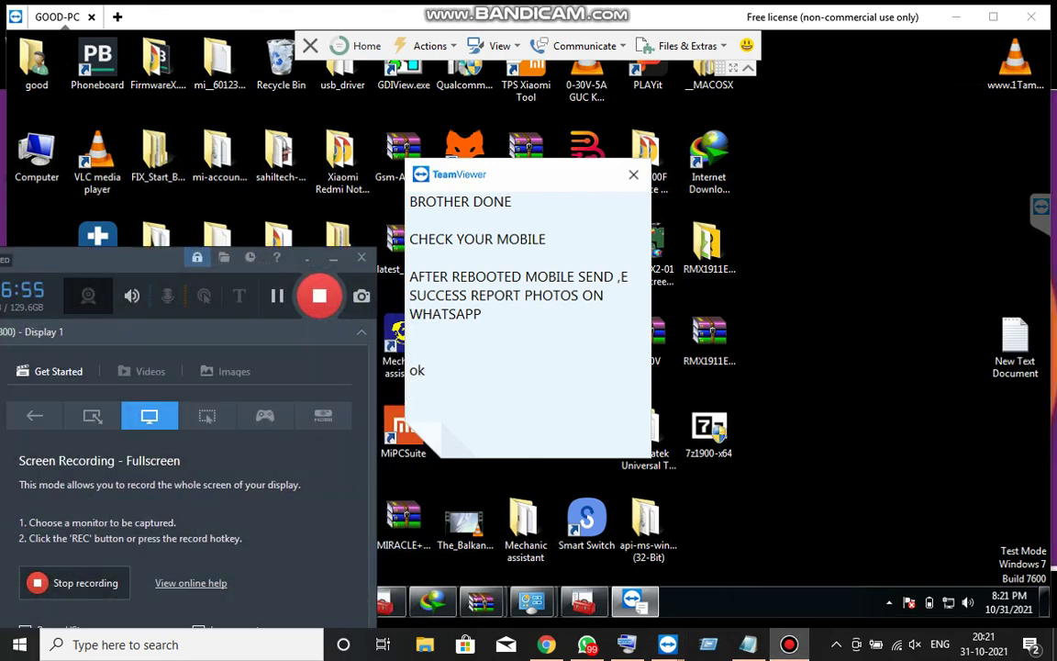